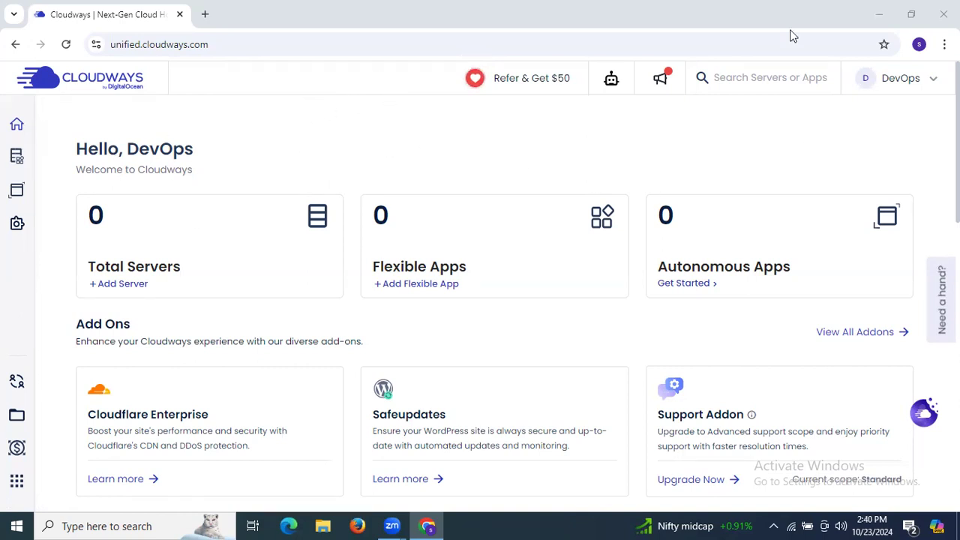
Step: Look over the account options, the Flexible navigation options and the dashboard's server, add-on and application sections
click(915, 86)
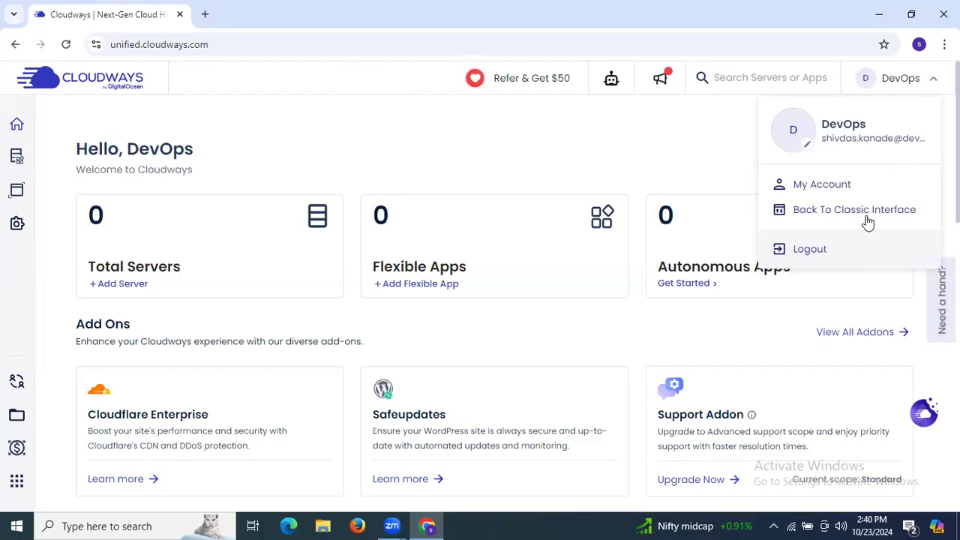
click(663, 155)
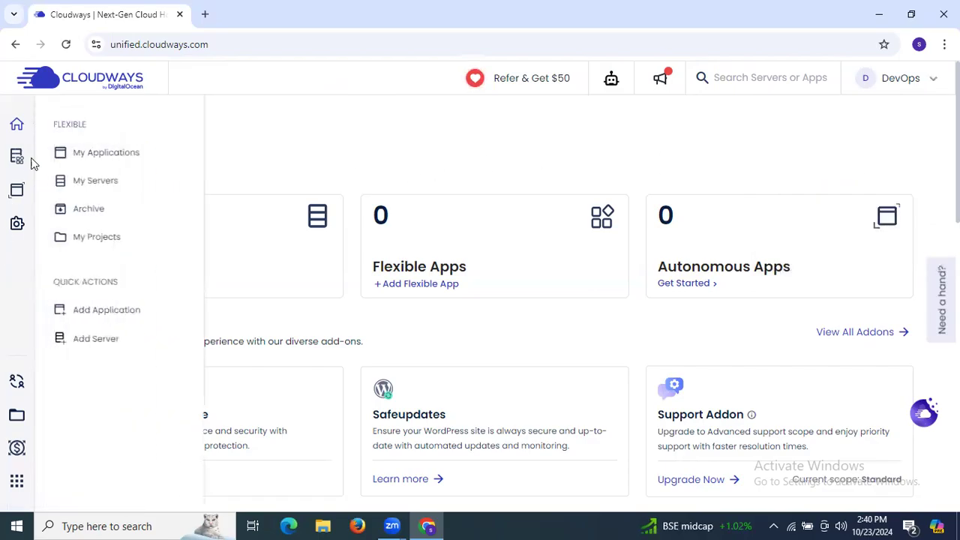
mouse_move(16, 159)
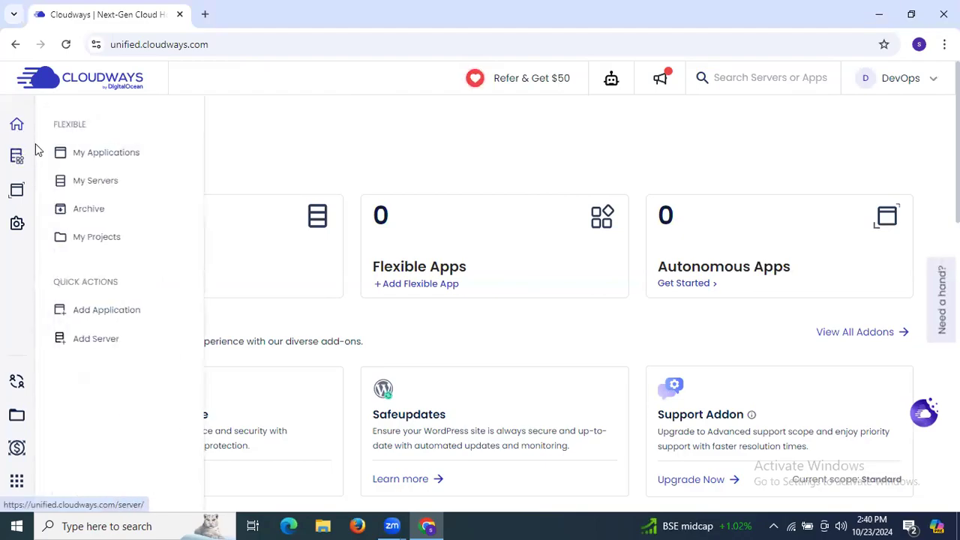
mouse_move(15, 198)
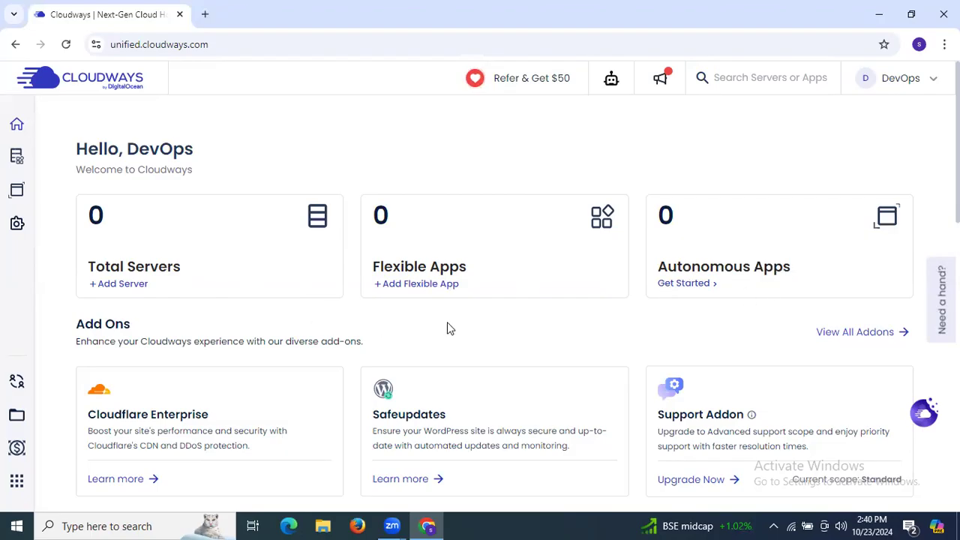
scroll(446, 328, down, 6)
scroll(446, 327, up, 5)
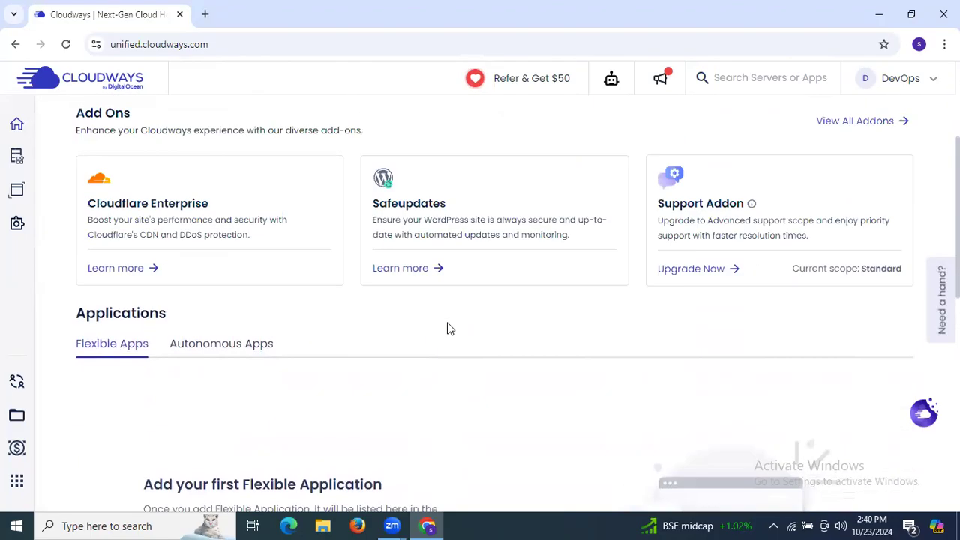
scroll(446, 328, down, 1)
scroll(235, 247, up, 1)
scroll(235, 247, down, 1)
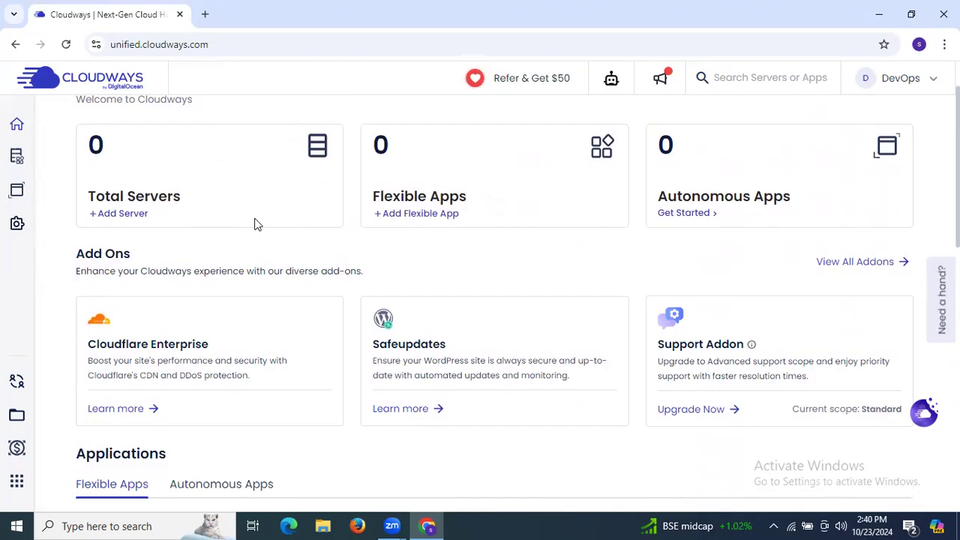
scroll(254, 224, up, 1)
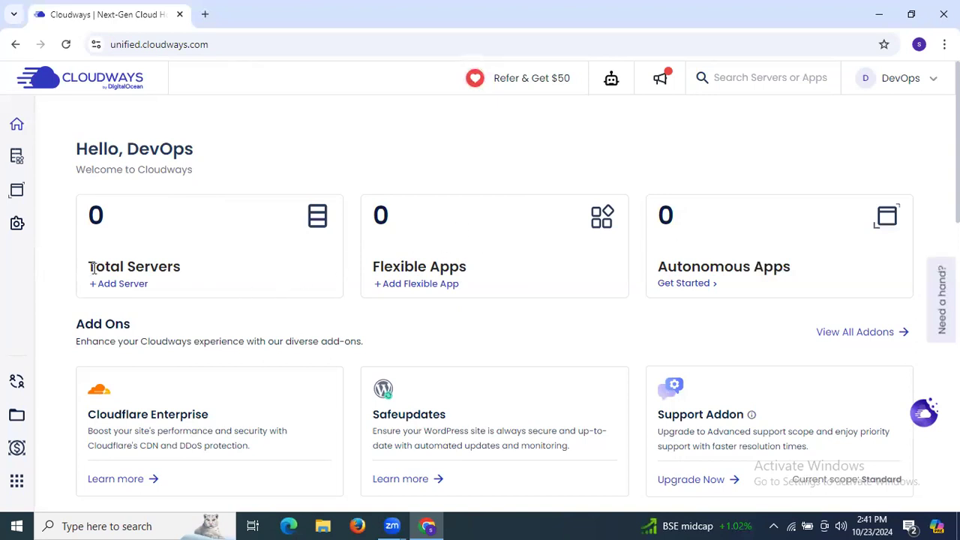
Step: Start adding a new server from the dashboard's Total Servers card
drag(91, 266, 156, 285)
click(112, 290)
click(111, 291)
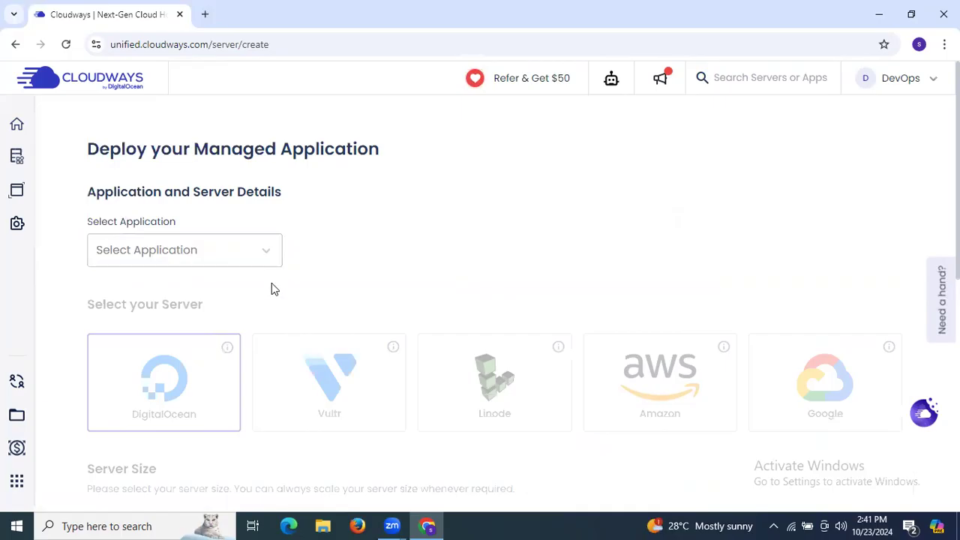
Step: Review the available applications and choose WordPress Version 6.2.2 for the deployment
click(275, 257)
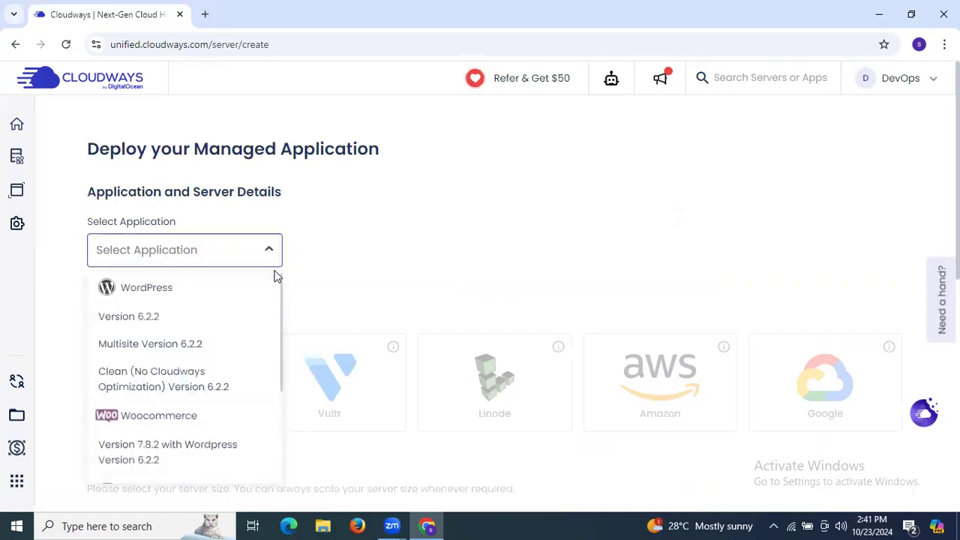
scroll(235, 321, down, 3)
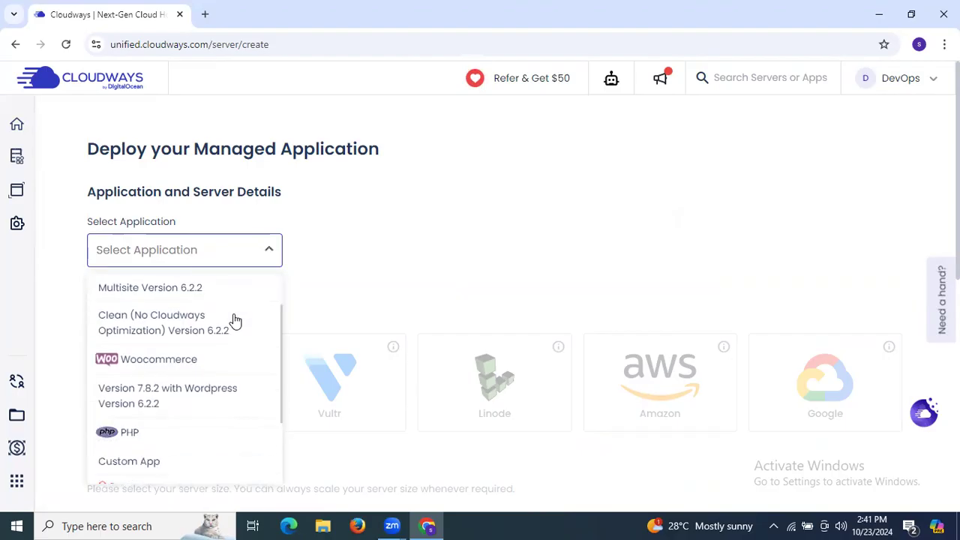
scroll(236, 321, up, 3)
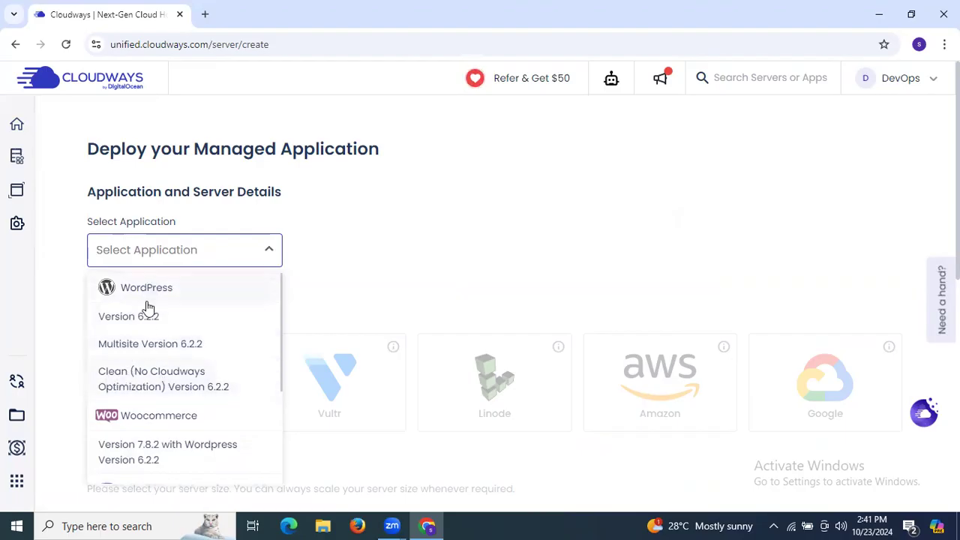
scroll(133, 368, down, 1)
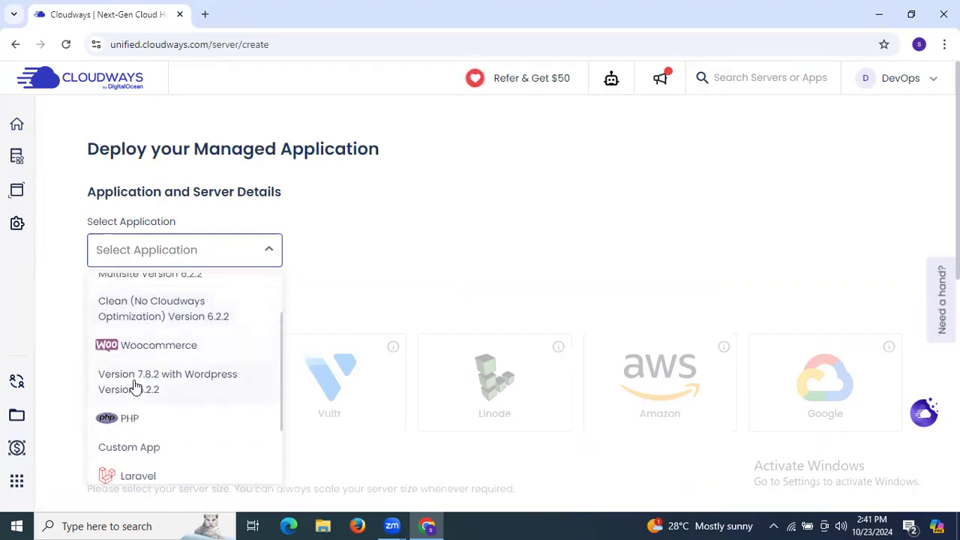
scroll(135, 386, down, 1)
scroll(150, 375, down, 1)
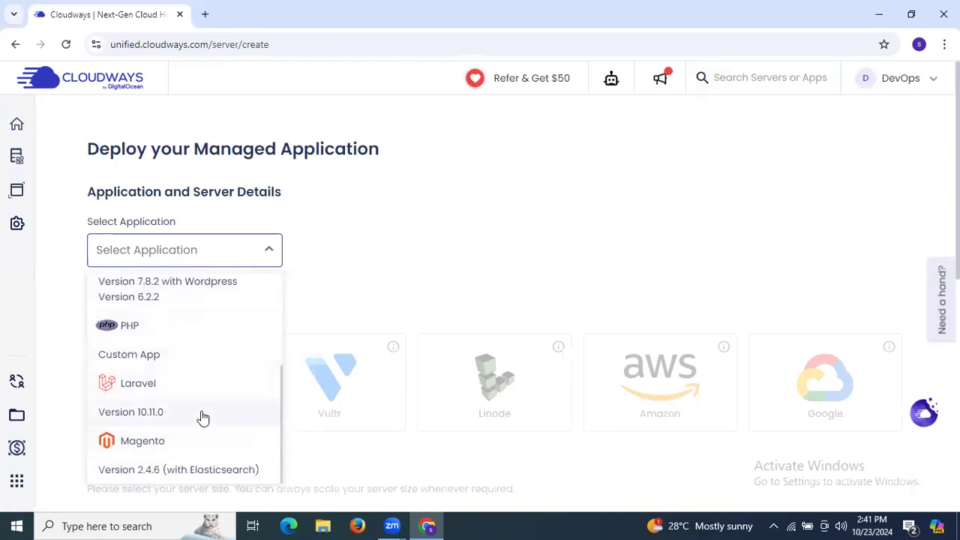
scroll(200, 417, up, 2)
scroll(206, 380, down, 1)
scroll(208, 375, up, 2)
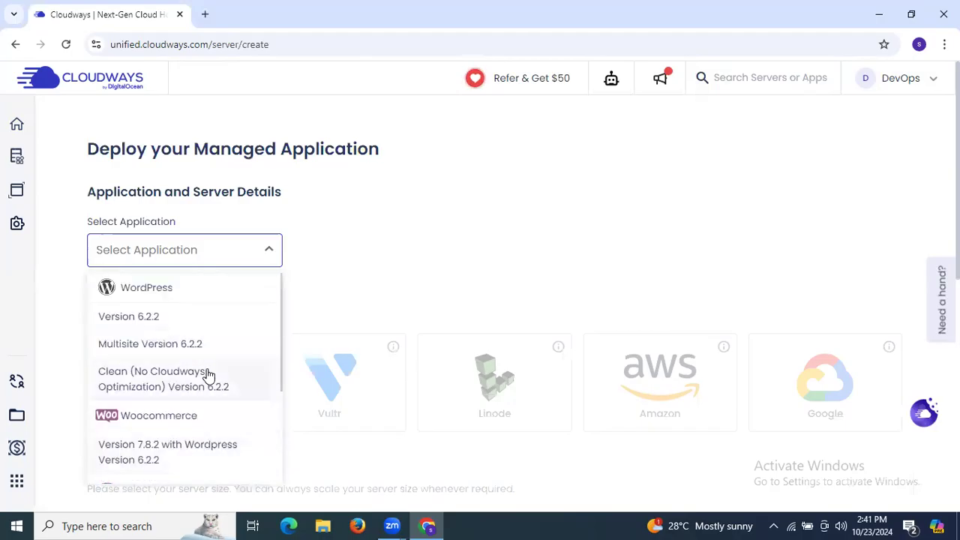
click(198, 321)
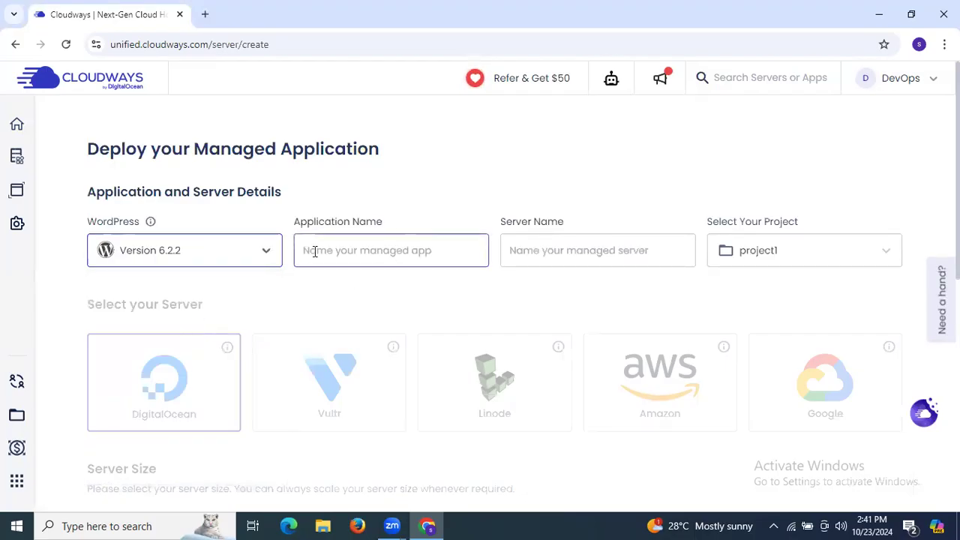
Step: Name the managed application Testing and the managed server Server1
click(361, 248)
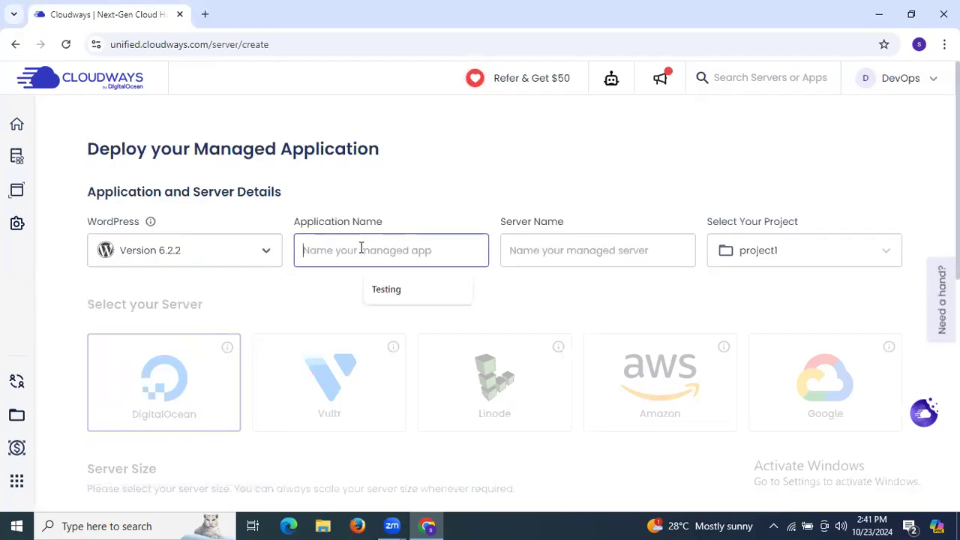
click(384, 289)
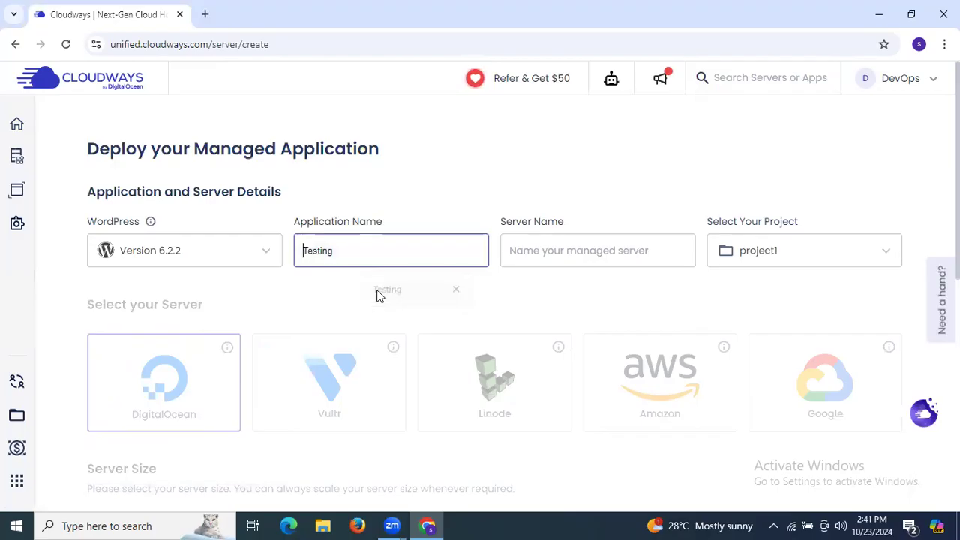
click(590, 256)
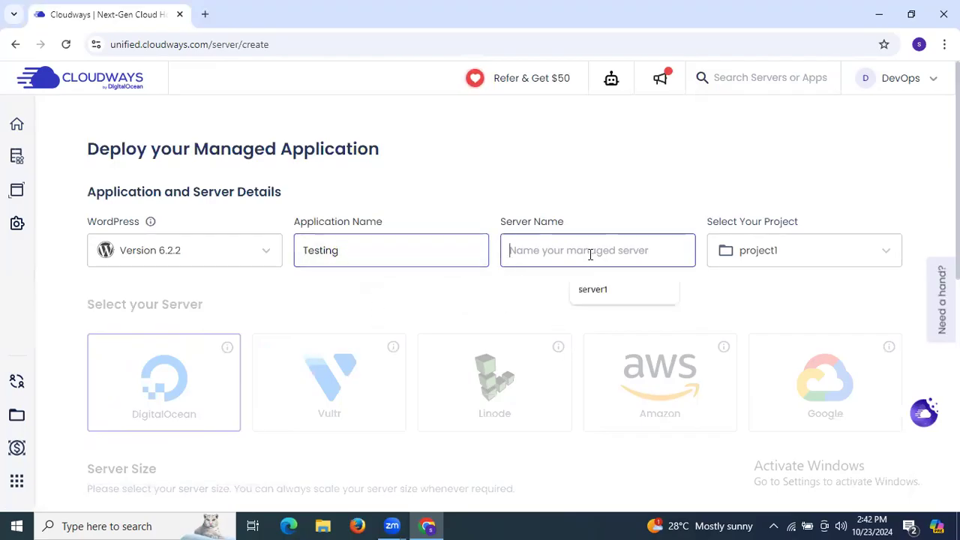
click(592, 287)
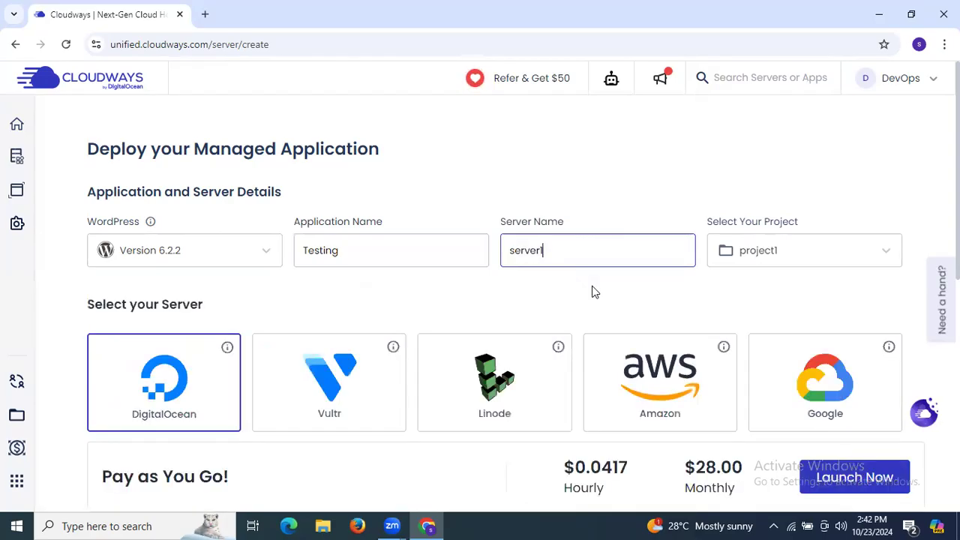
click(516, 252)
key(BackSpace)
text(S)
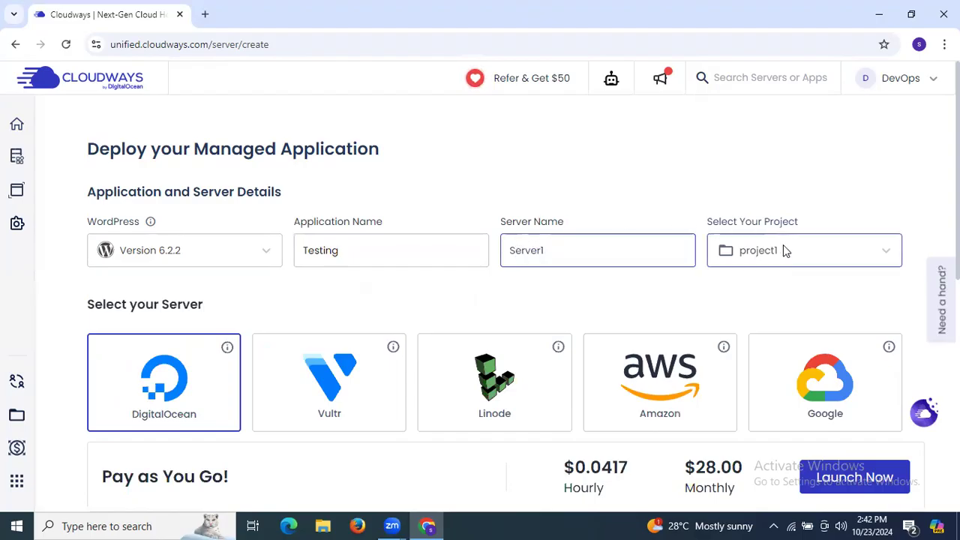
Step: Check the projects available for the server and keep project1 selected
click(821, 256)
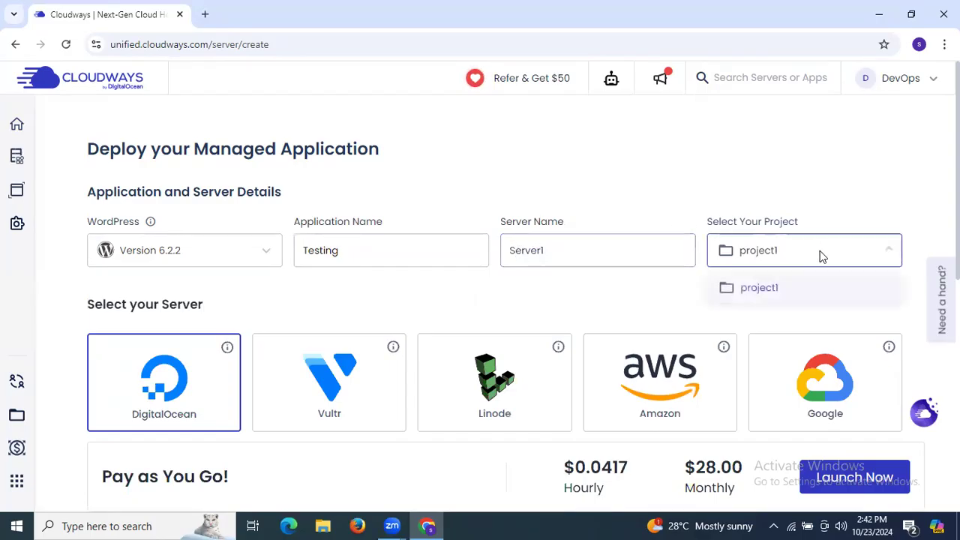
click(857, 172)
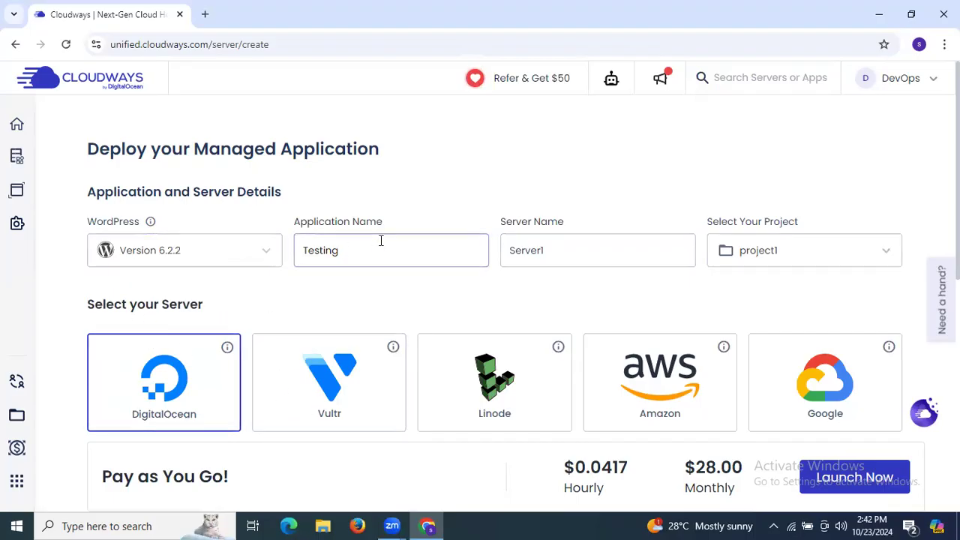
click(555, 255)
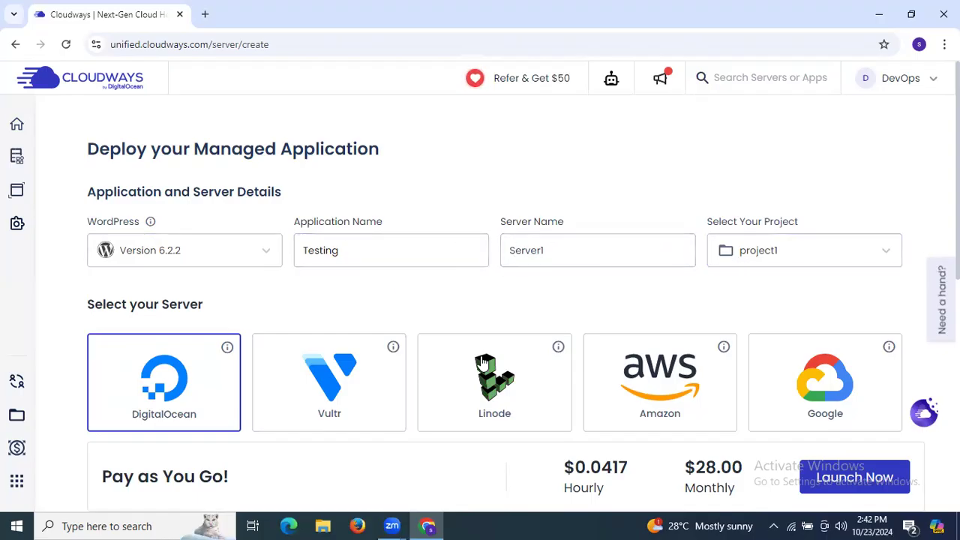
Step: Try the 1 GB size for the DigitalOcean server, and return it to the 2 GB size marked with a timer
scroll(209, 353, down, 1)
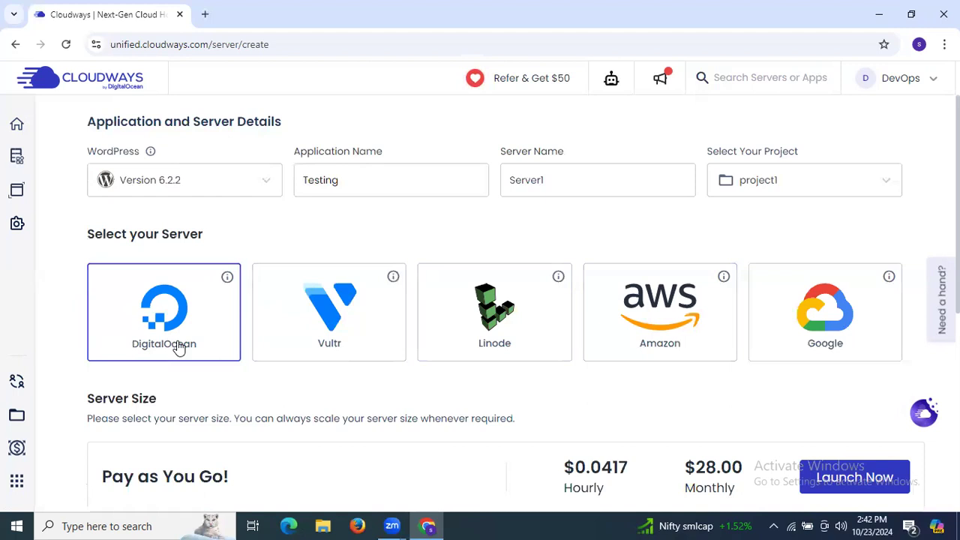
scroll(198, 346, down, 1)
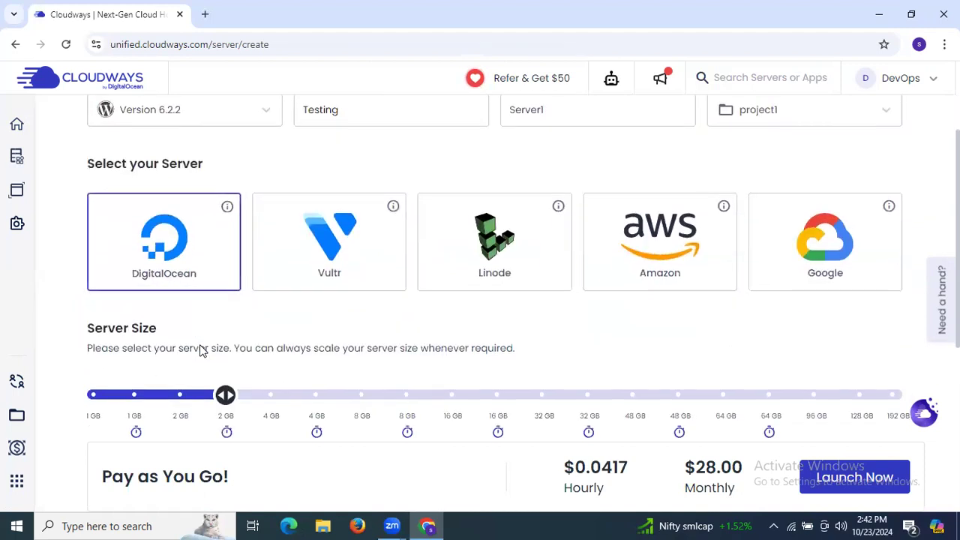
scroll(201, 346, down, 1)
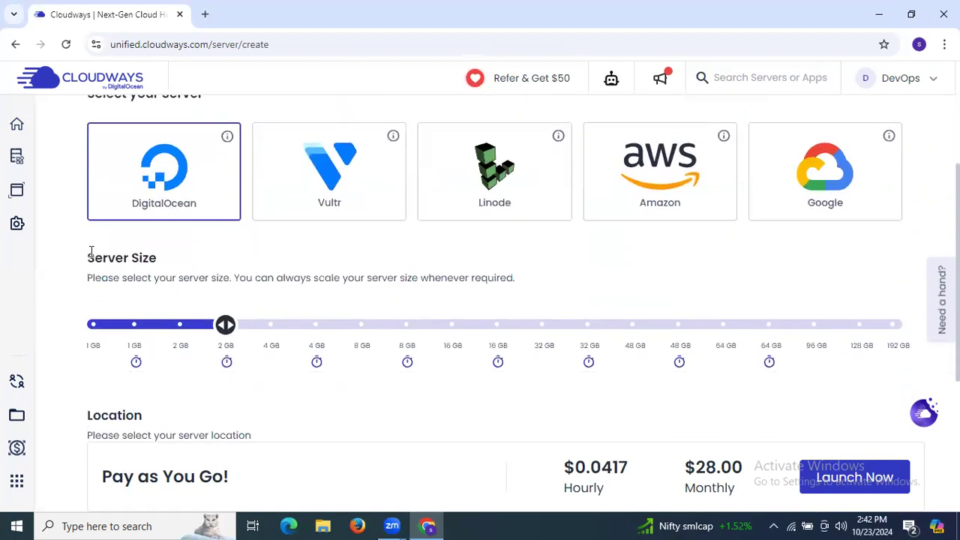
triple_click(132, 257)
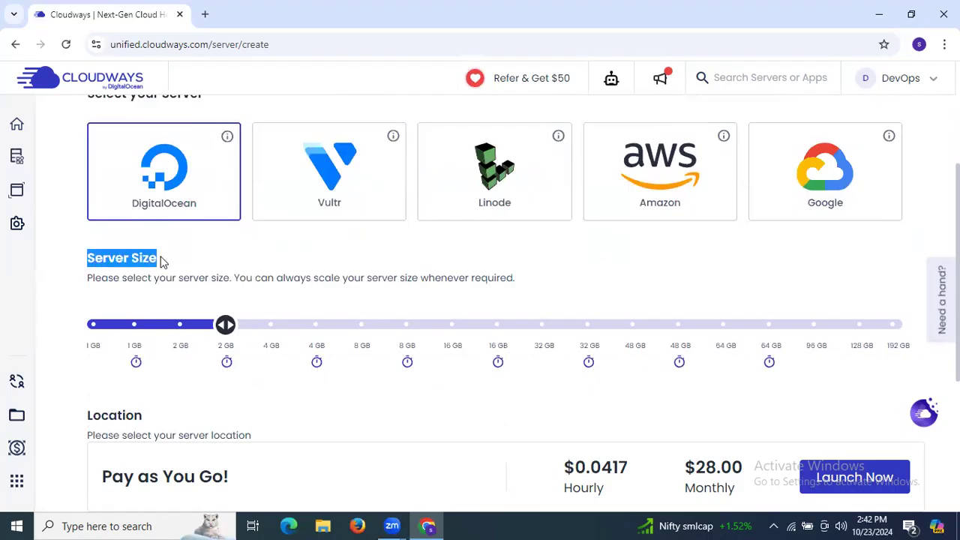
click(160, 260)
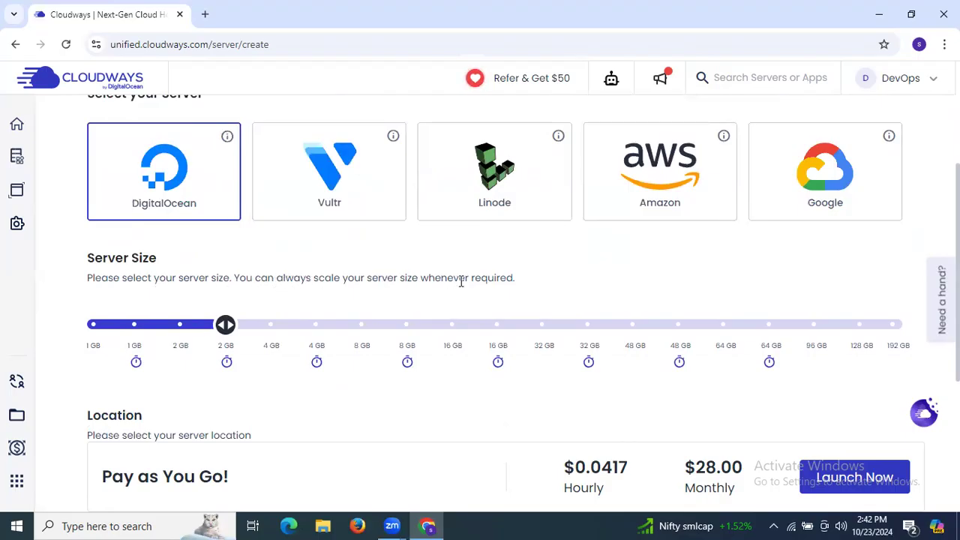
click(93, 325)
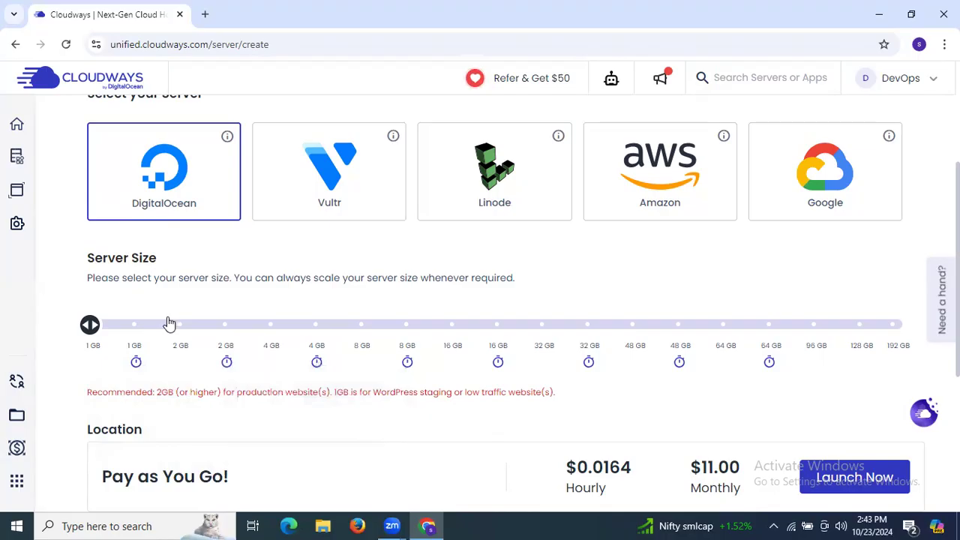
click(226, 327)
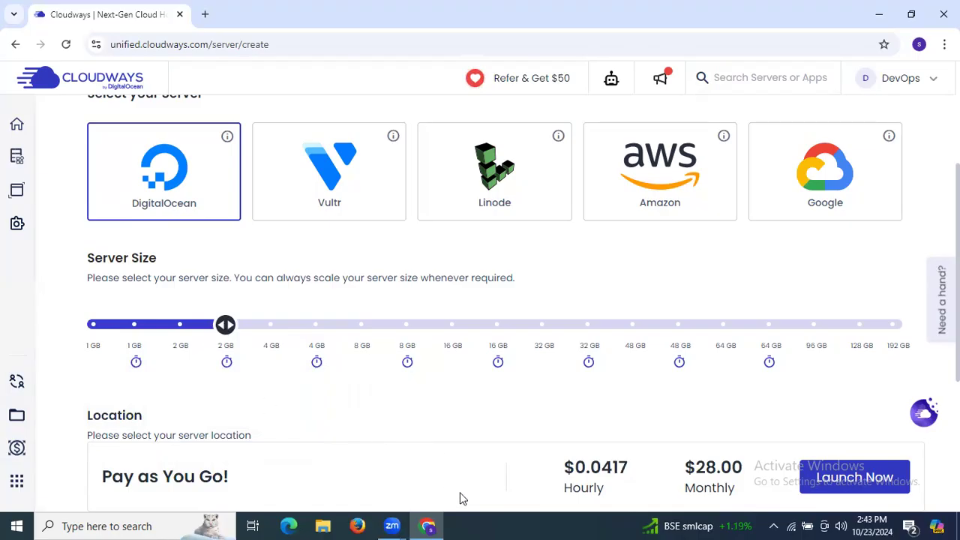
Step: Compare the 1 GB and 2 GB server sizes again and select the 2 GB size that has no timer mark
scroll(379, 468, down, 2)
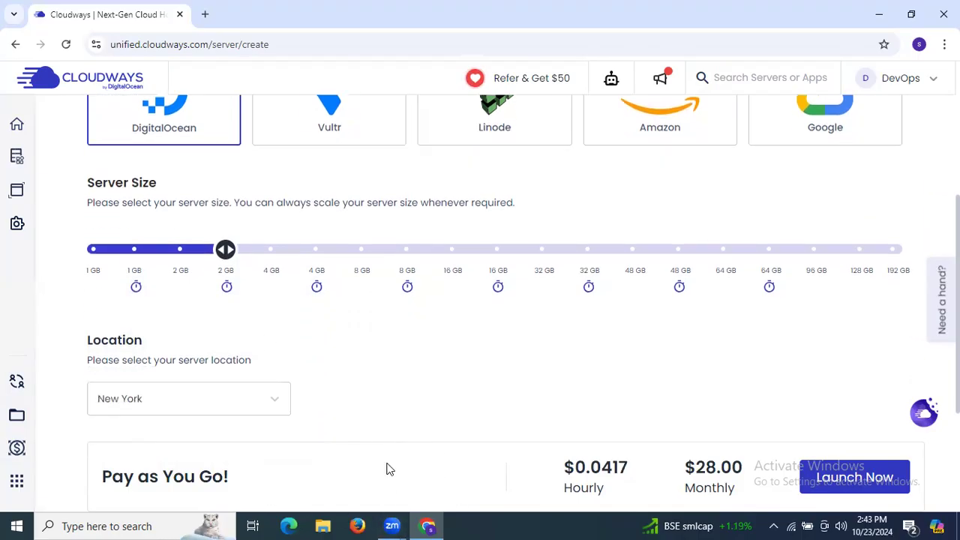
scroll(450, 479, up, 1)
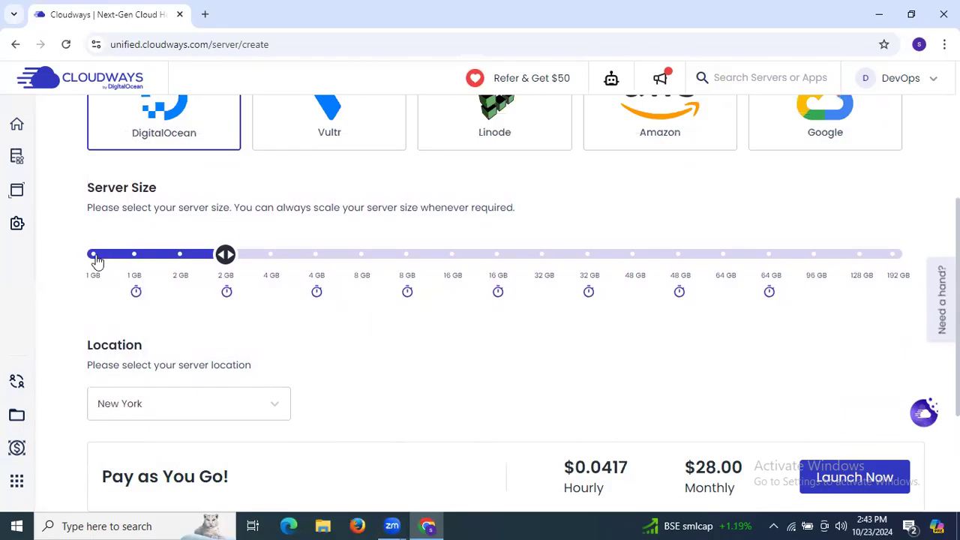
click(90, 254)
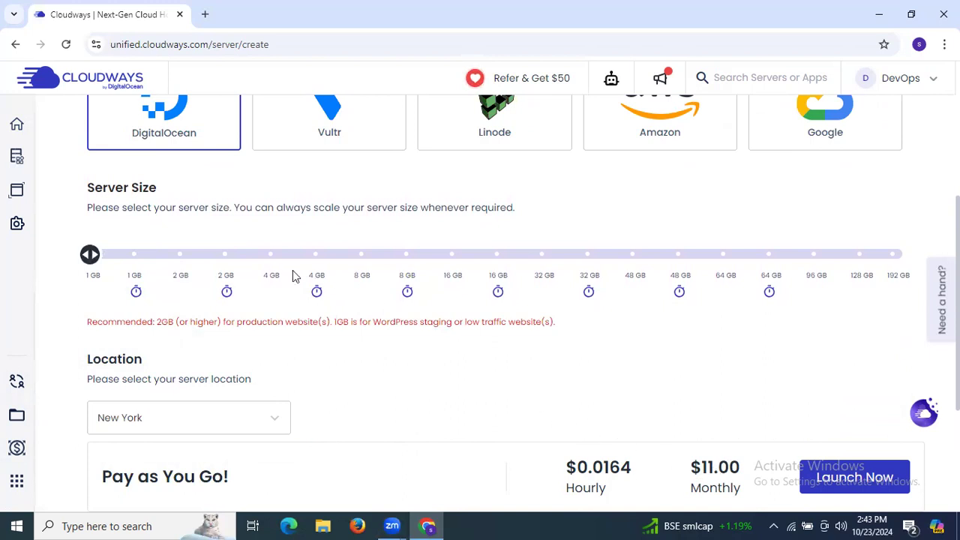
click(222, 258)
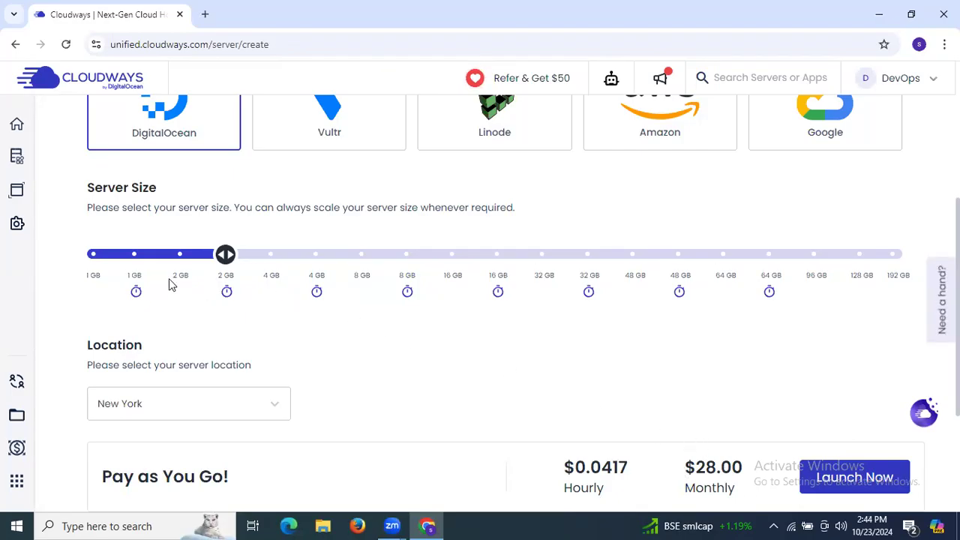
click(180, 254)
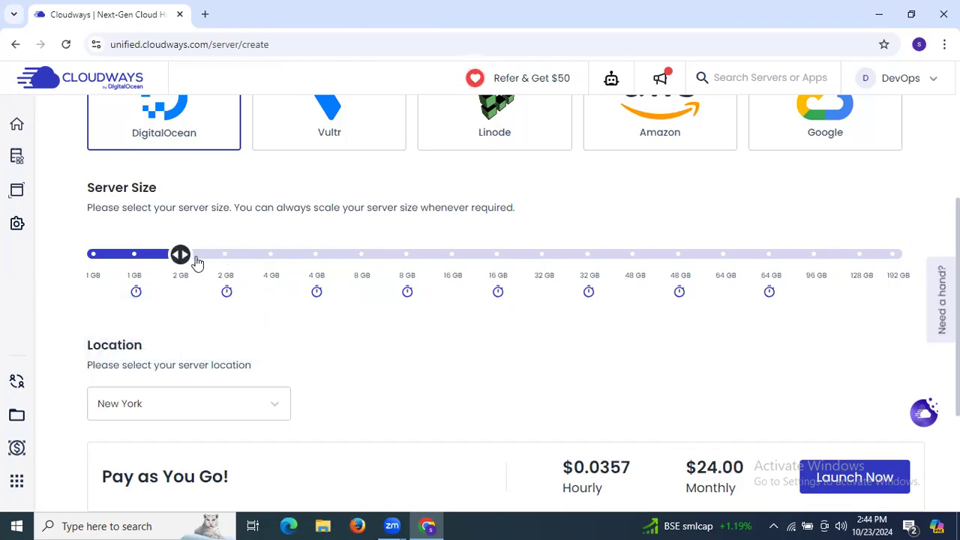
Step: Try the timer-marked 2 GB size, keep the 2 GB size without the mark, and choose New York as the server location
click(224, 257)
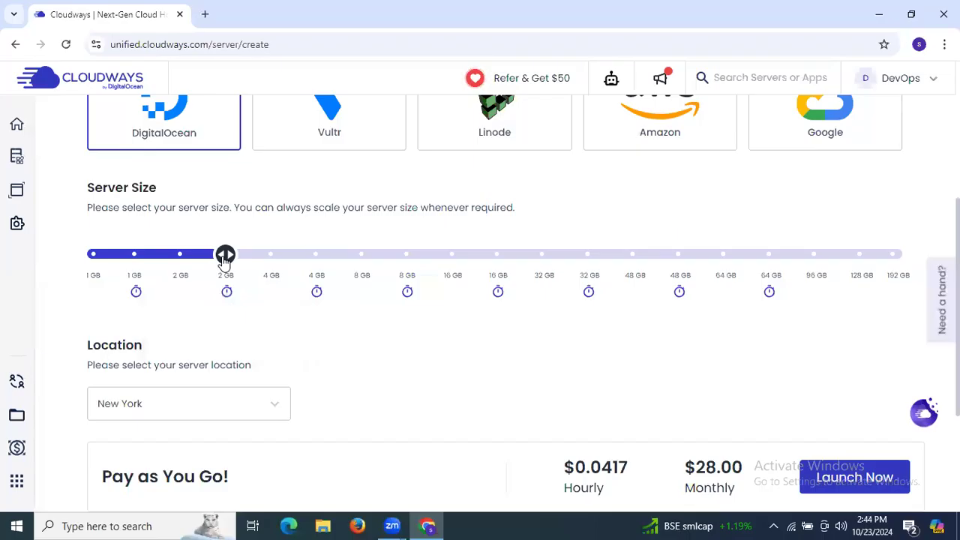
click(181, 257)
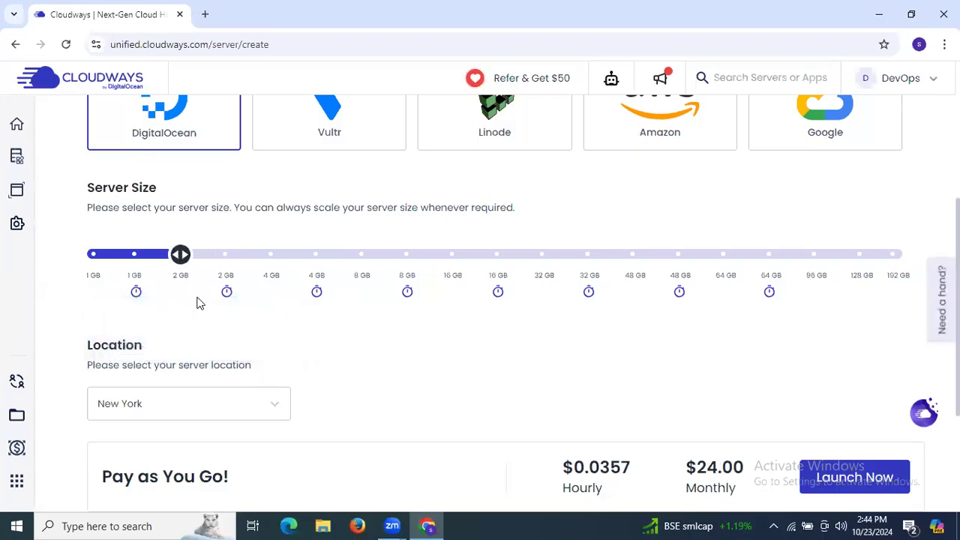
scroll(388, 375, down, 3)
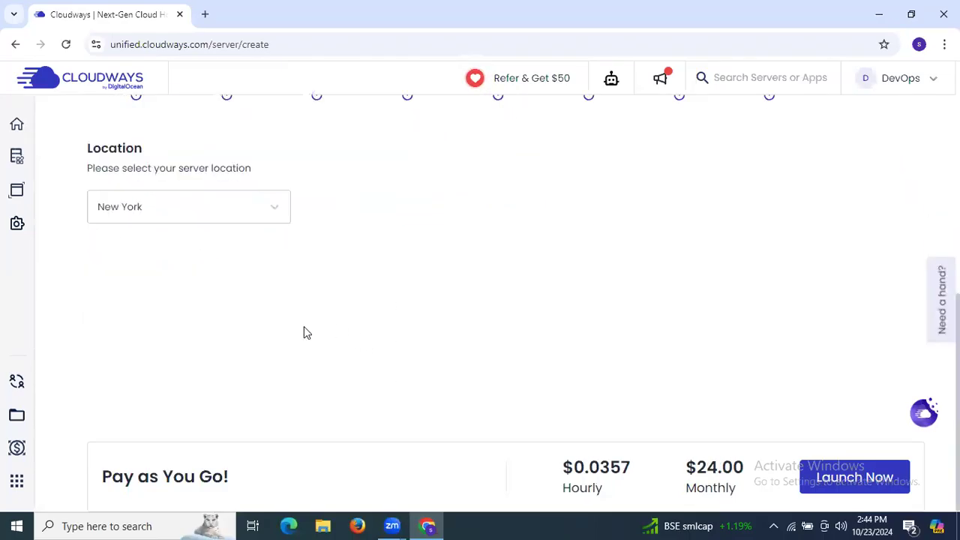
scroll(303, 330, up, 1)
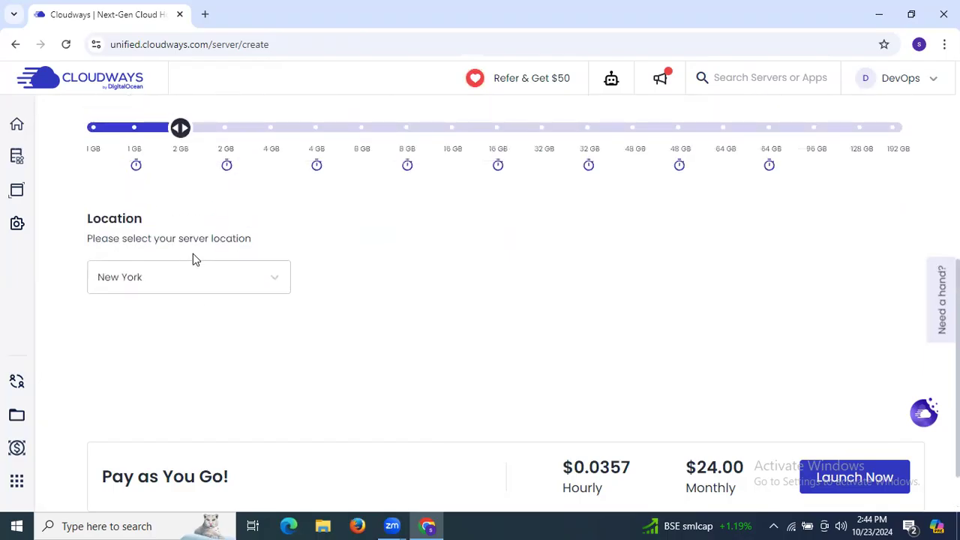
click(266, 271)
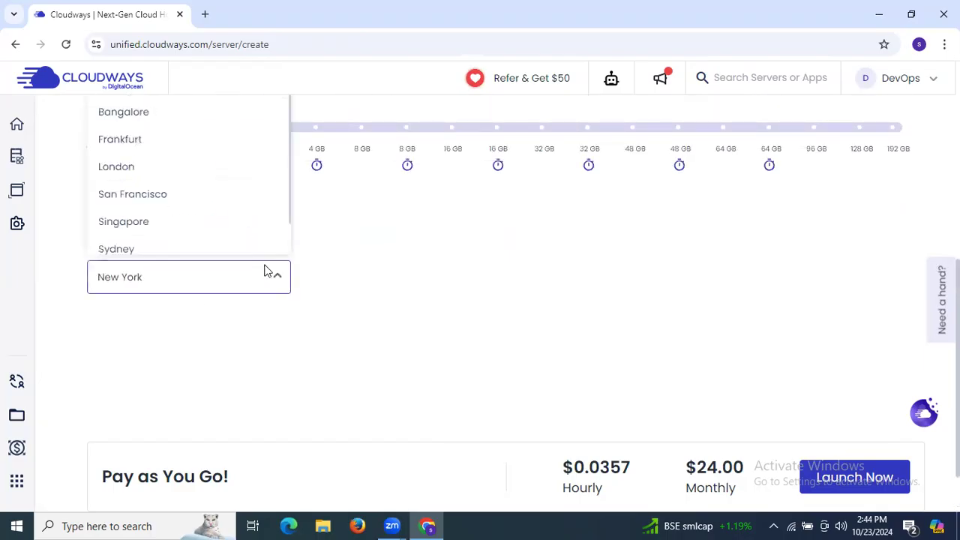
scroll(381, 262, up, 1)
scroll(381, 262, up, 2)
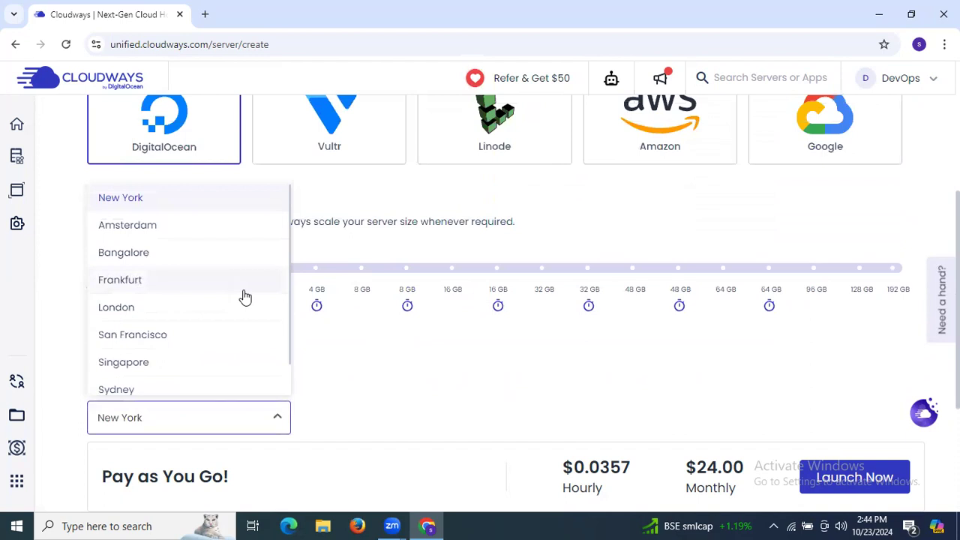
scroll(247, 298, down, 1)
scroll(245, 298, up, 1)
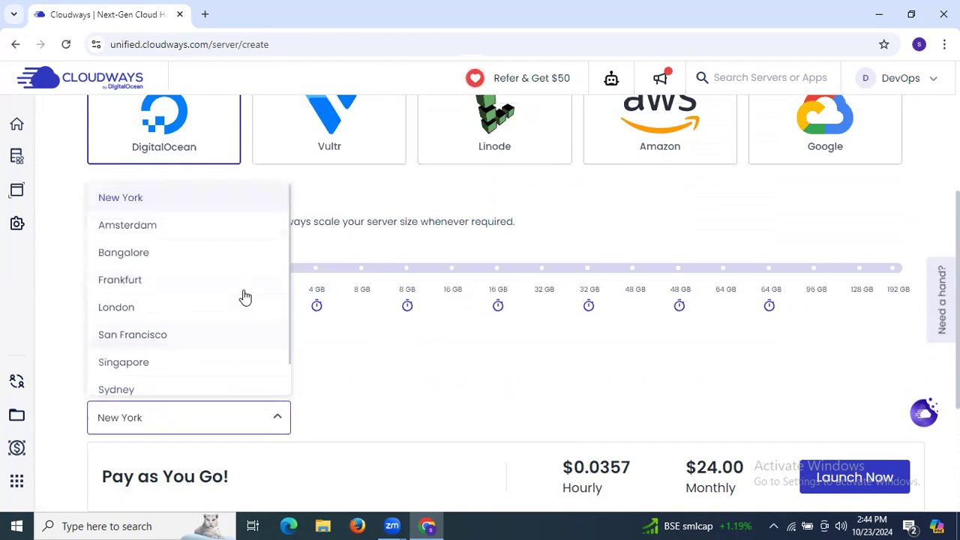
click(160, 207)
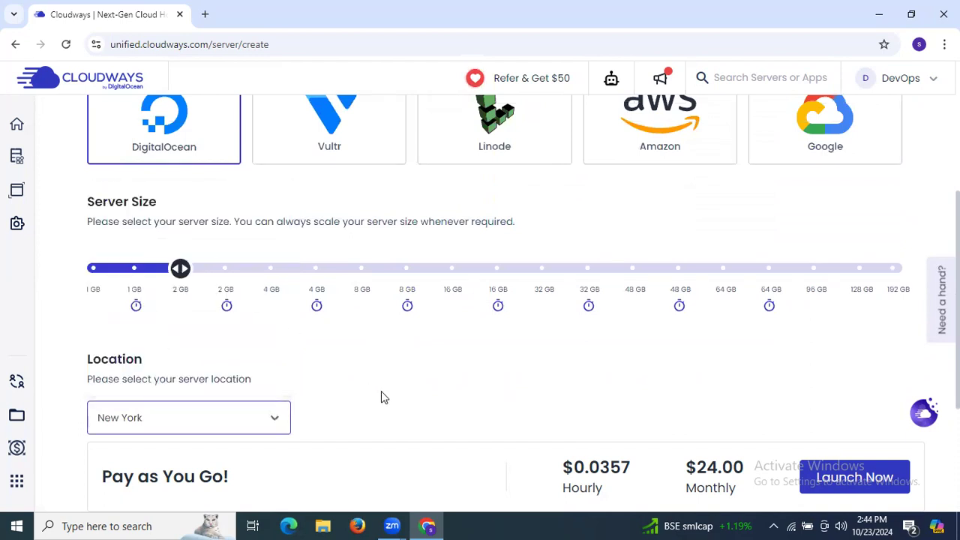
Step: Launch the configured DigitalOcean server and dismiss the friend referral offer
scroll(380, 396, down, 3)
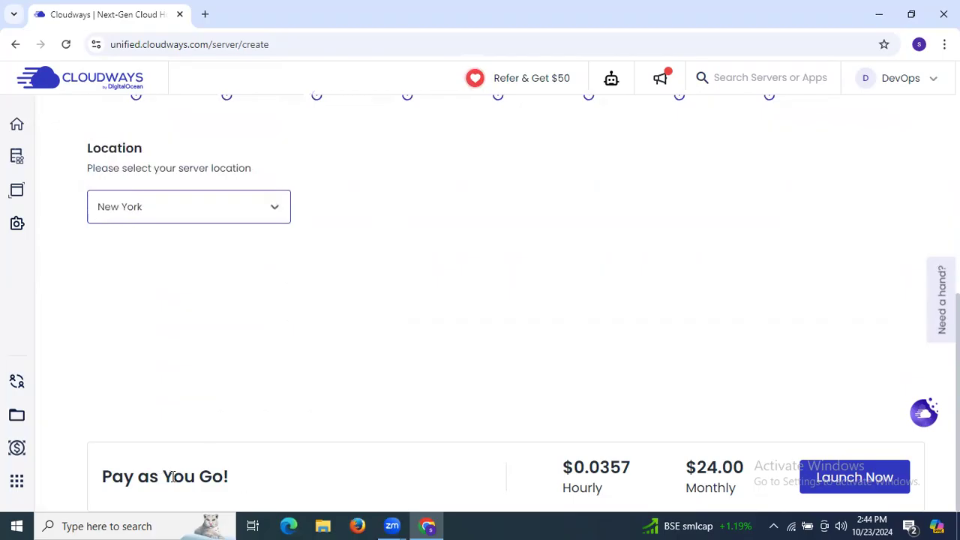
scroll(432, 375, up, 2)
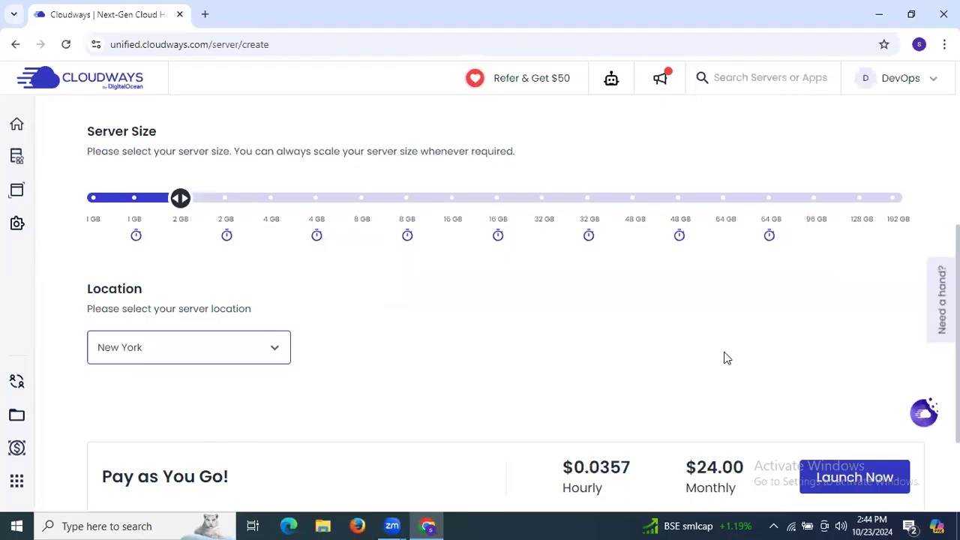
click(863, 488)
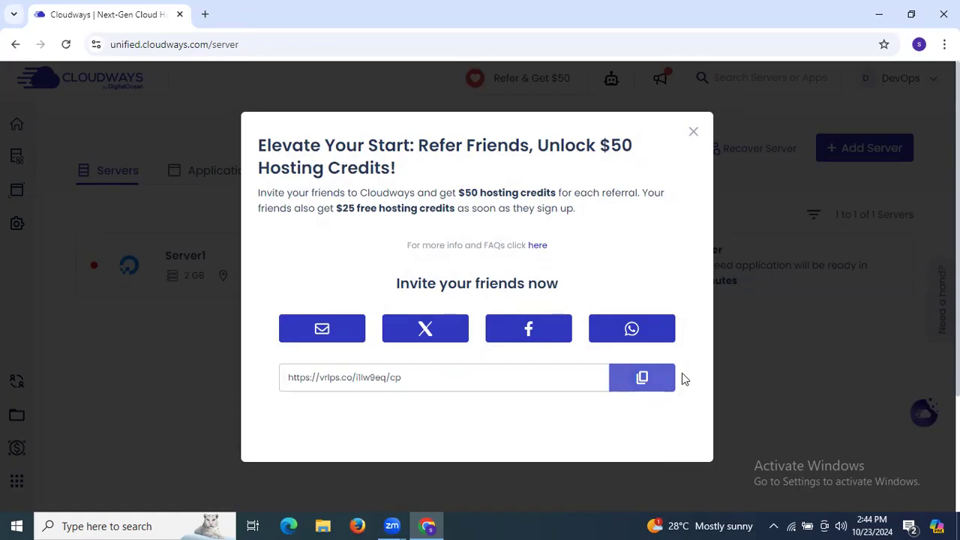
click(641, 381)
click(691, 134)
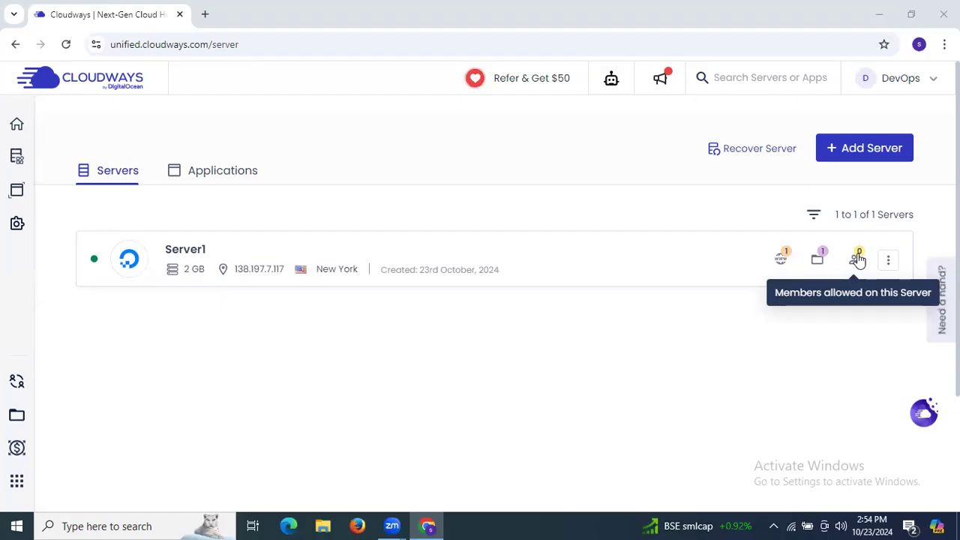
Step: Check the actions available for Server1 and open the Testing application's access details
click(889, 266)
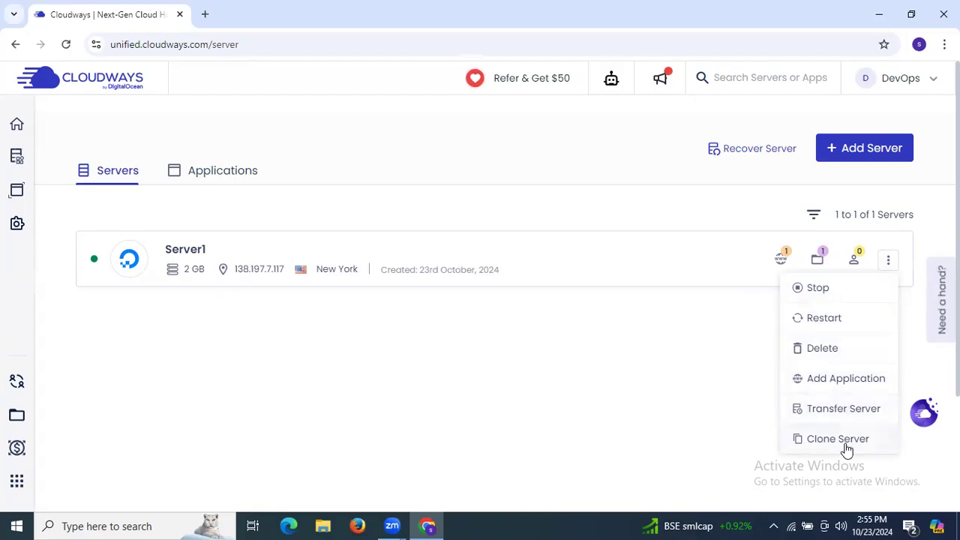
click(648, 363)
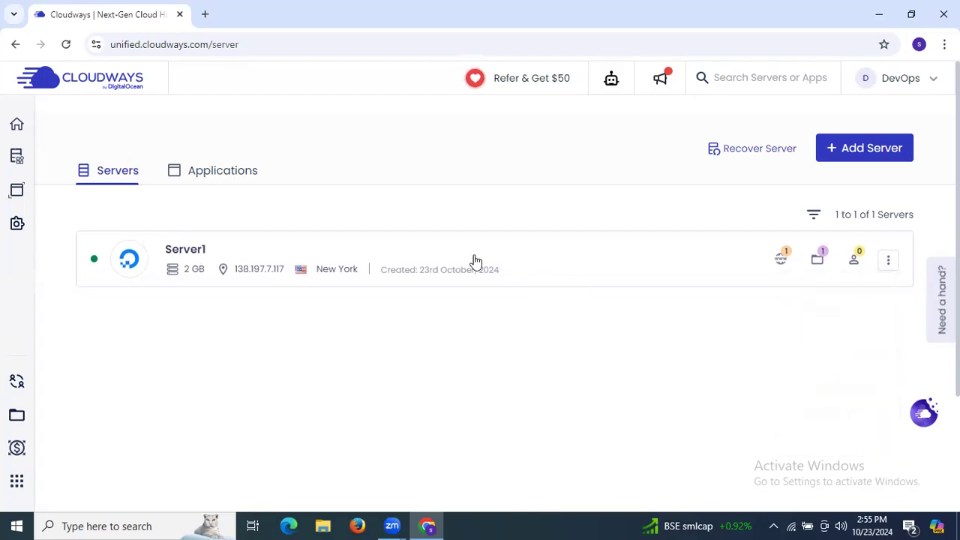
click(222, 173)
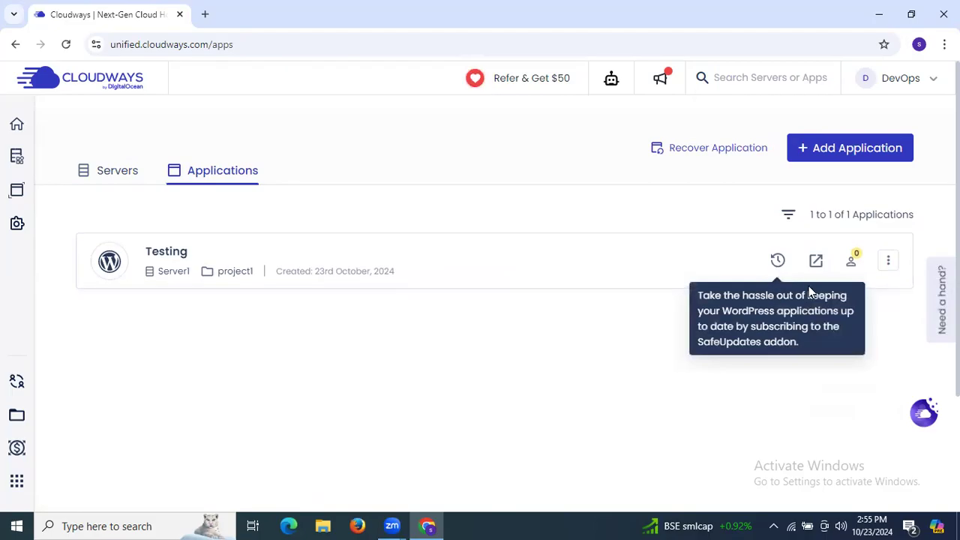
click(111, 264)
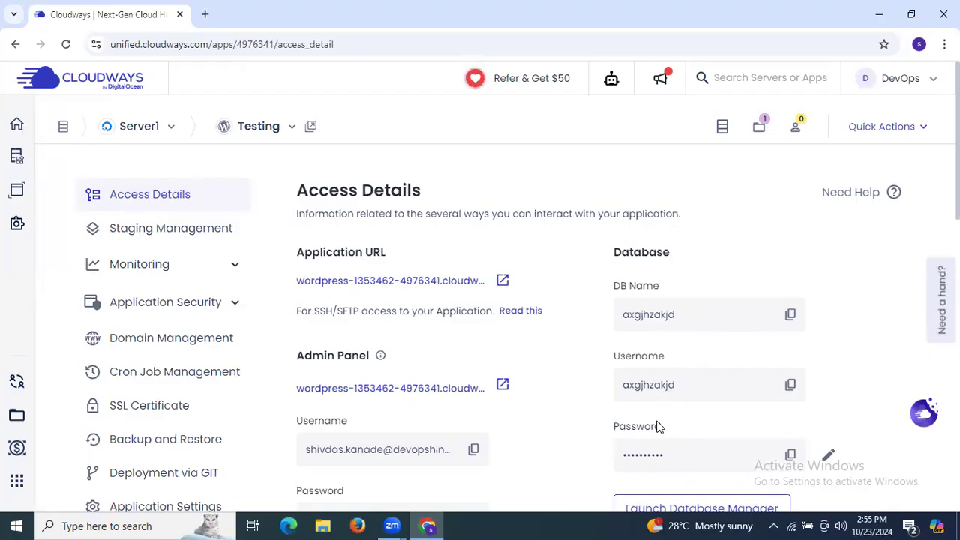
Step: Review the application's access details, open its Application URL and look through the WordPress site's home page
scroll(330, 347, down, 1)
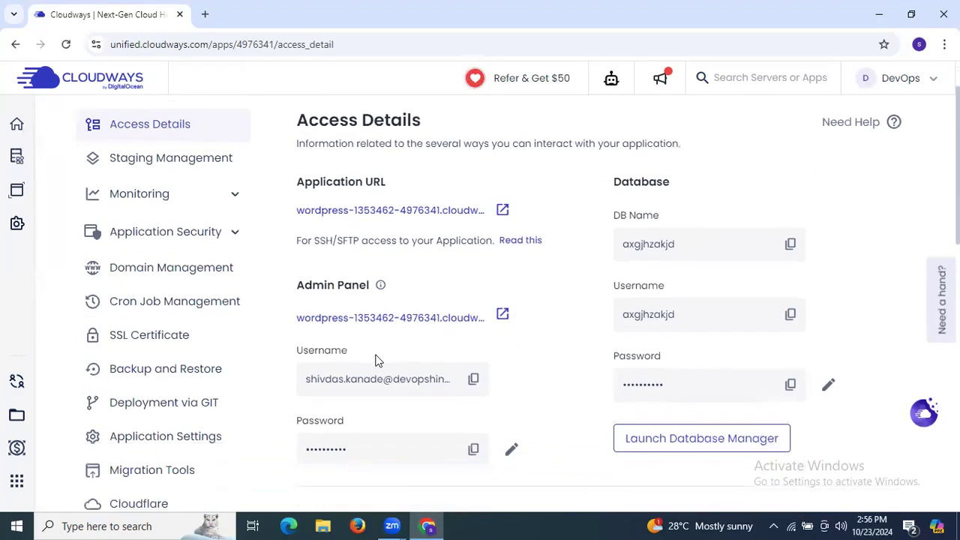
scroll(362, 425, down, 4)
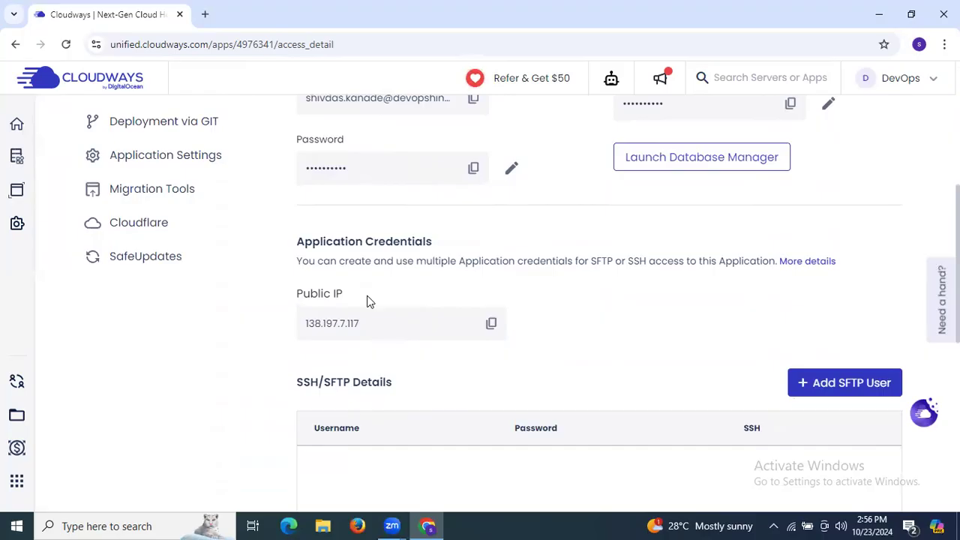
scroll(443, 328, up, 5)
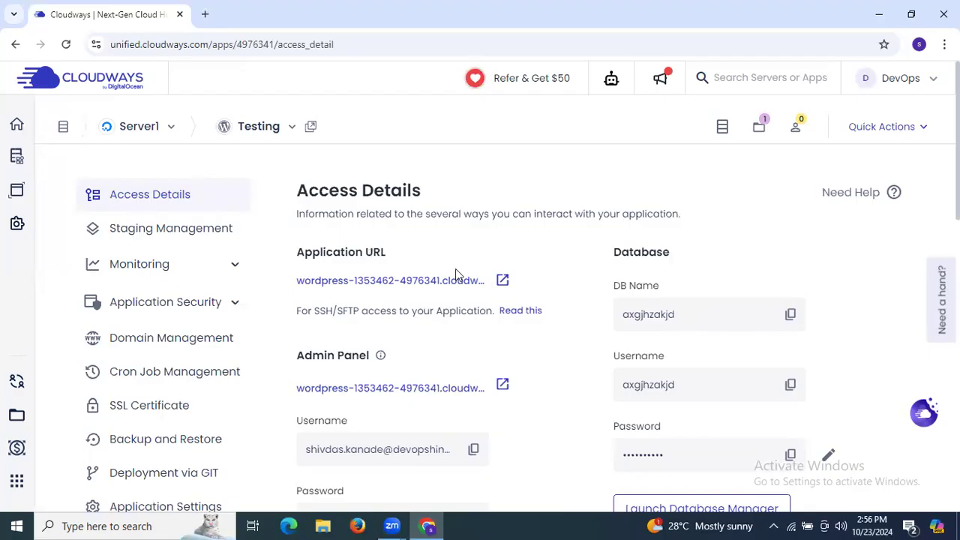
click(503, 281)
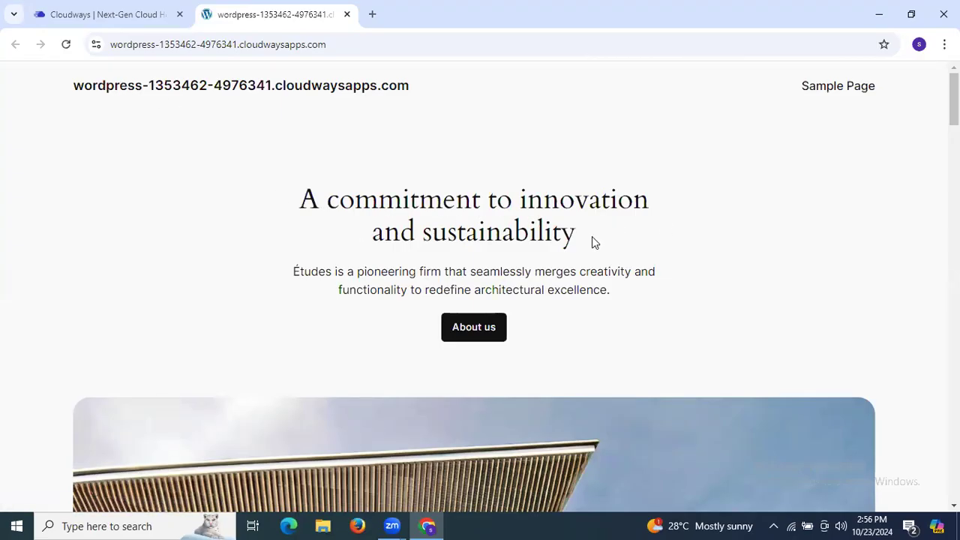
scroll(592, 243, down, 1)
scroll(540, 259, down, 4)
scroll(538, 254, down, 6)
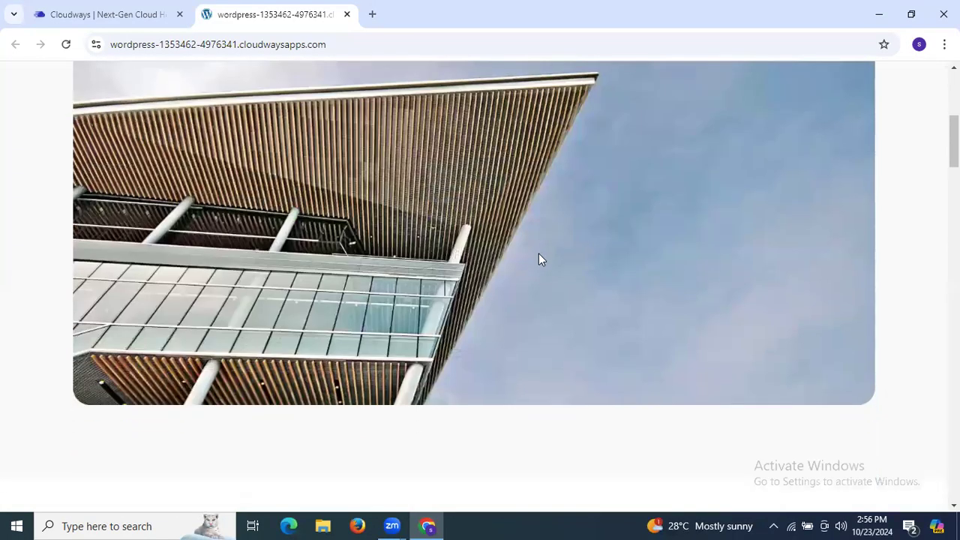
scroll(538, 258, down, 15)
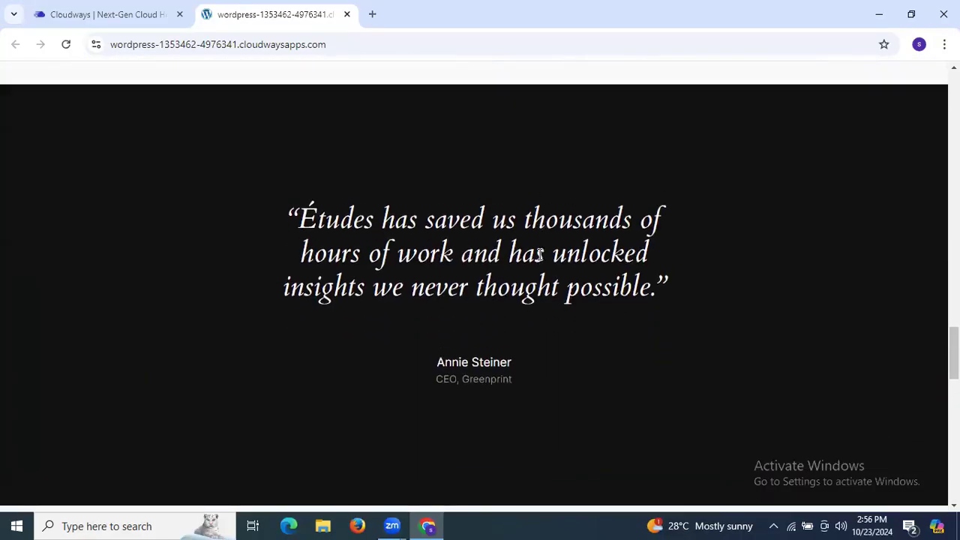
scroll(539, 255, up, 10)
scroll(538, 255, up, 15)
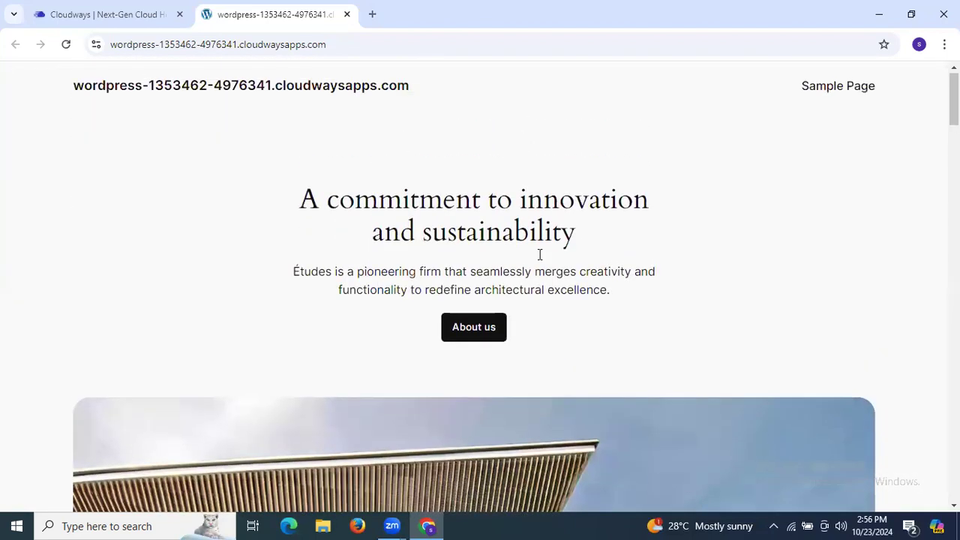
Step: Return to the access details in Cloudways and open the application's WordPress admin panel login page
click(118, 15)
scroll(345, 333, down, 2)
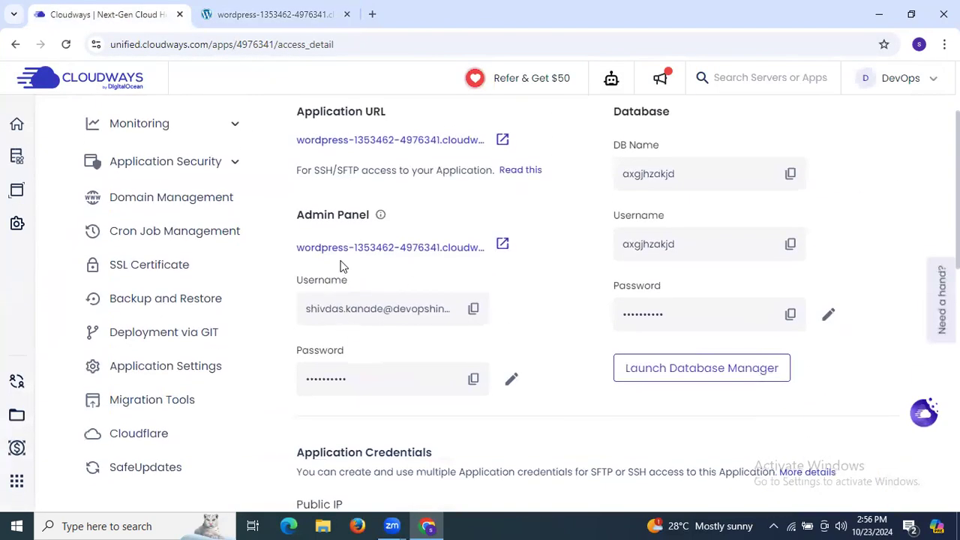
click(502, 246)
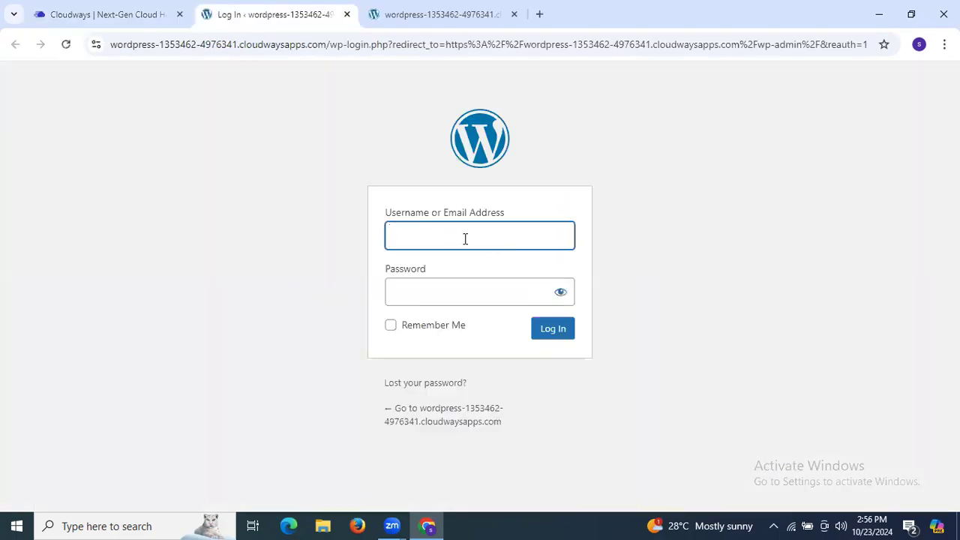
Step: Copy the admin panel username from the Cloudways access details into the WordPress login form
click(111, 22)
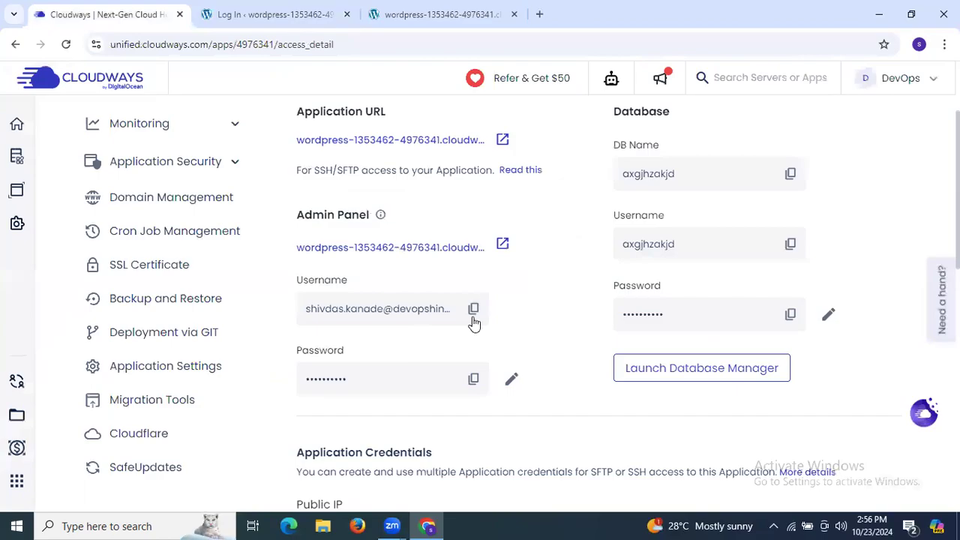
click(473, 308)
click(312, 14)
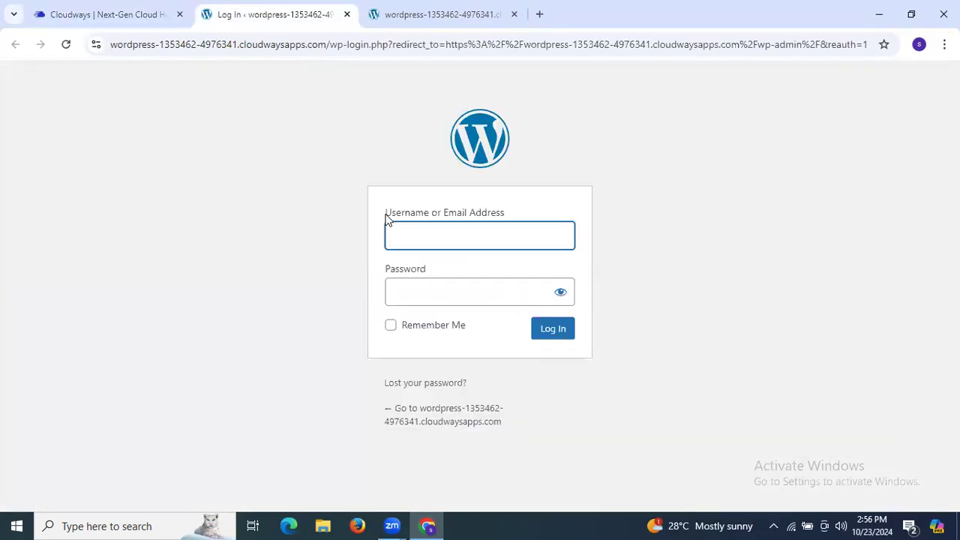
key(ctrl+v)
Step: Try to log in to WordPress with the admin panel password copied from the Cloudways access details
click(111, 14)
click(473, 378)
click(285, 14)
click(406, 300)
key(ctrl+v)
click(552, 334)
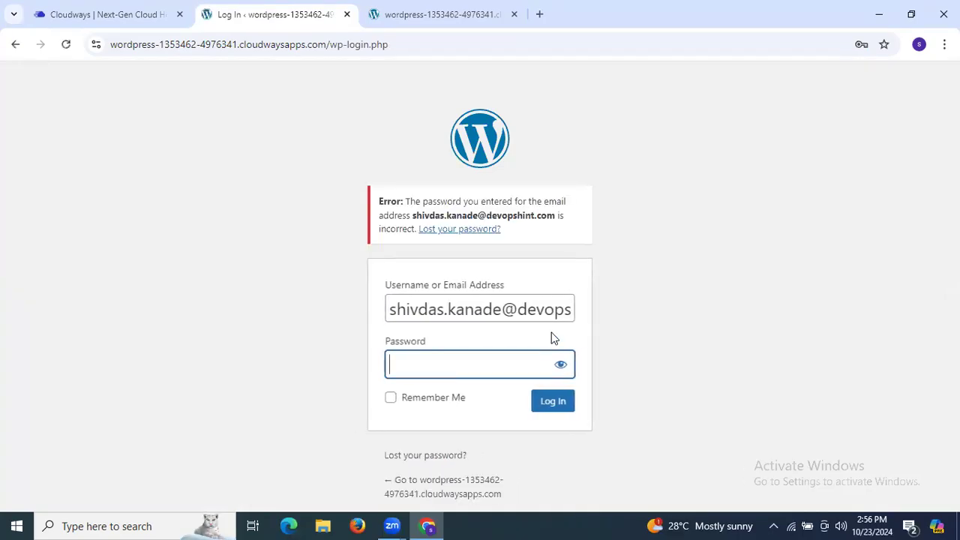
Step: Copy the admin panel password again from Cloudways, log in to WordPress with it and decline saving the password in the browser
click(101, 10)
click(473, 380)
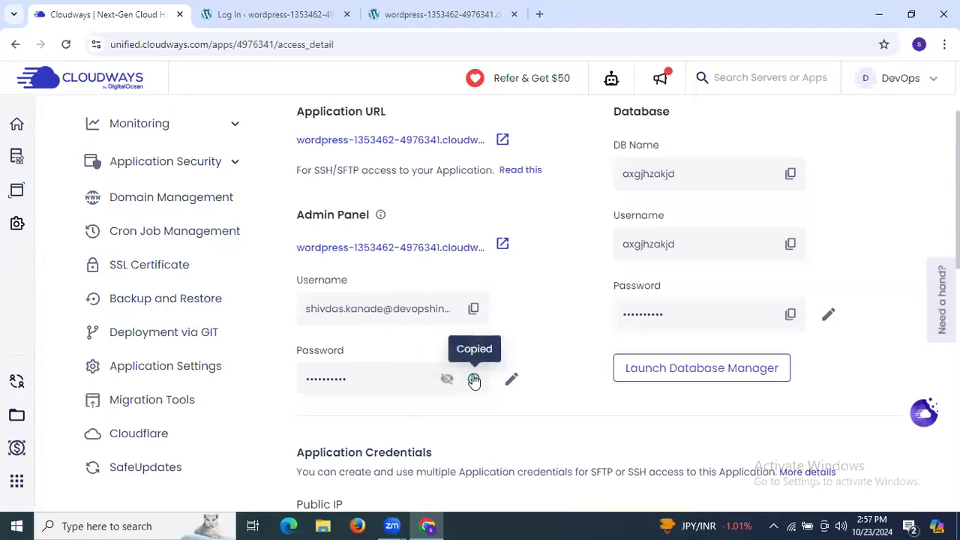
click(304, 15)
click(430, 361)
key(ctrl+v)
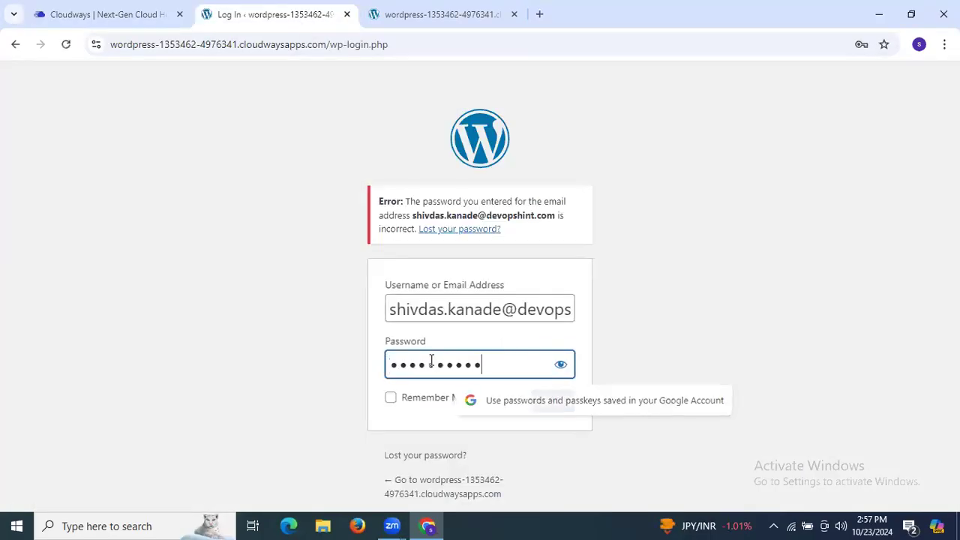
click(551, 407)
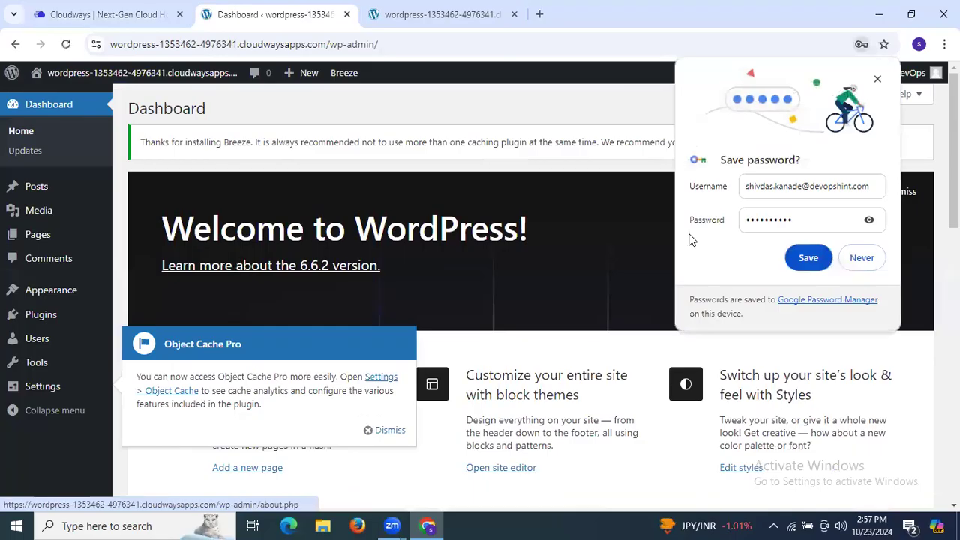
click(866, 259)
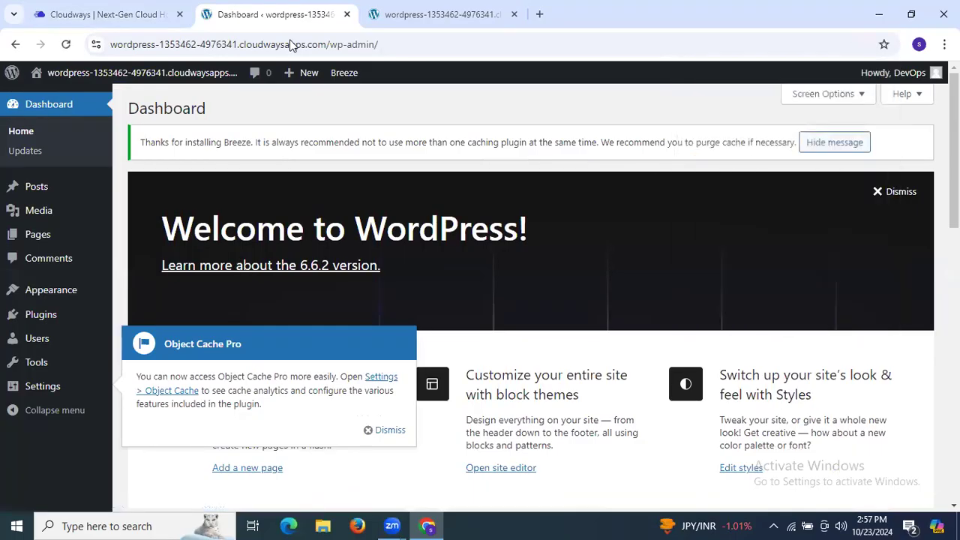
Step: Look at the Cloudways admin panel details again, return to the WordPress dashboard and view the Appearance options
click(124, 6)
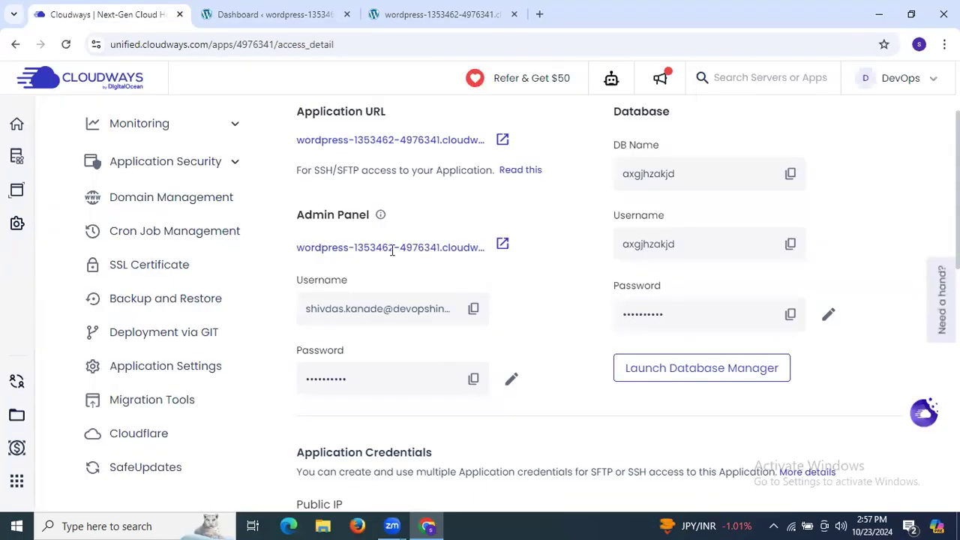
click(269, 15)
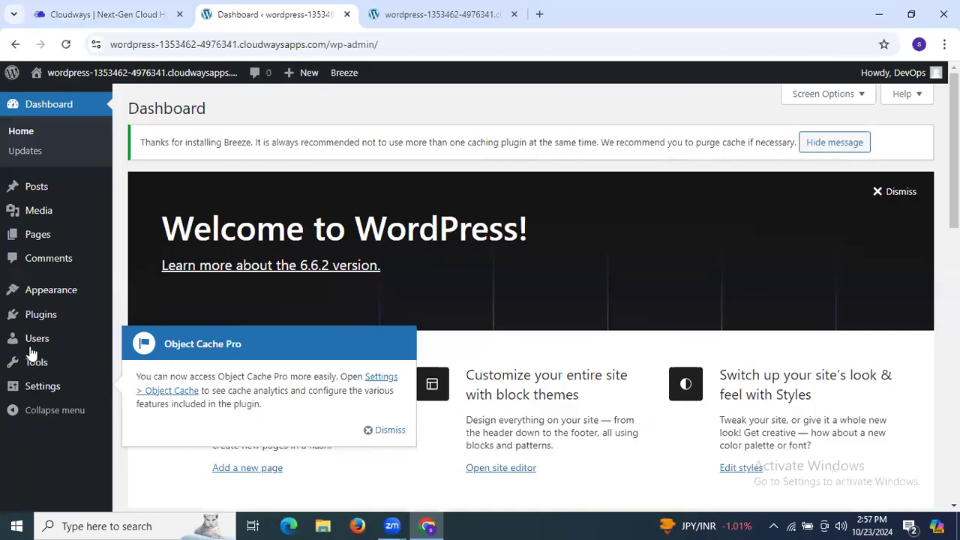
mouse_move(43, 290)
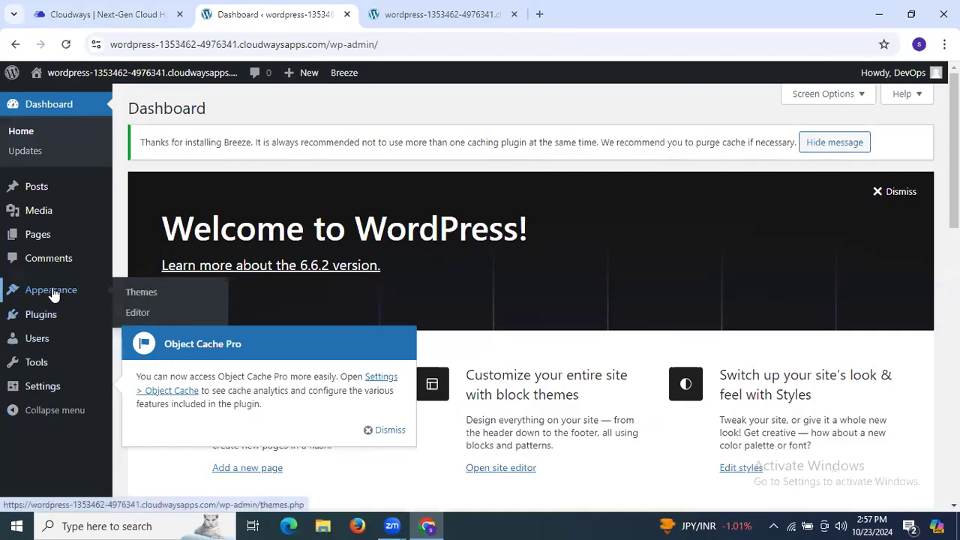
Step: View the installed WordPress themes and compare the active Twenty Twenty-Four theme with the live site
click(145, 295)
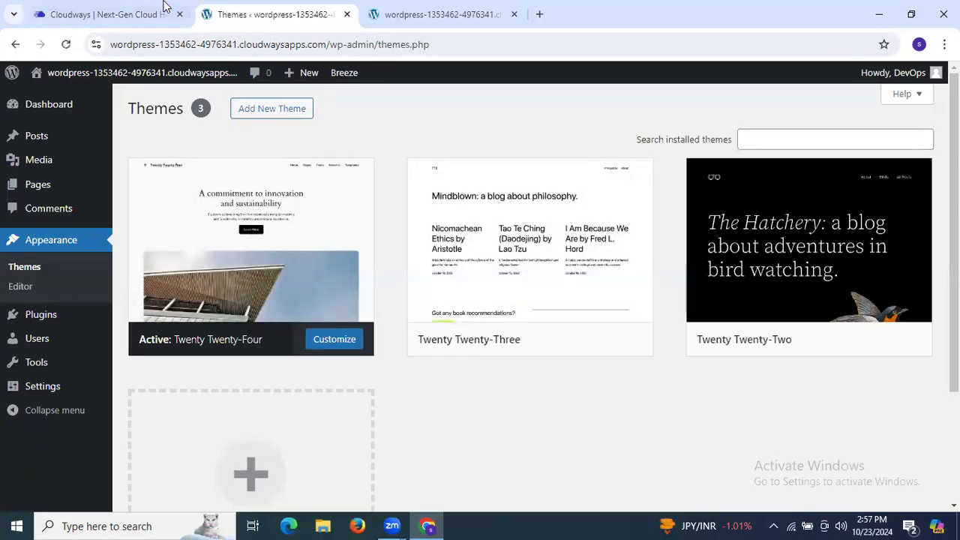
click(435, 15)
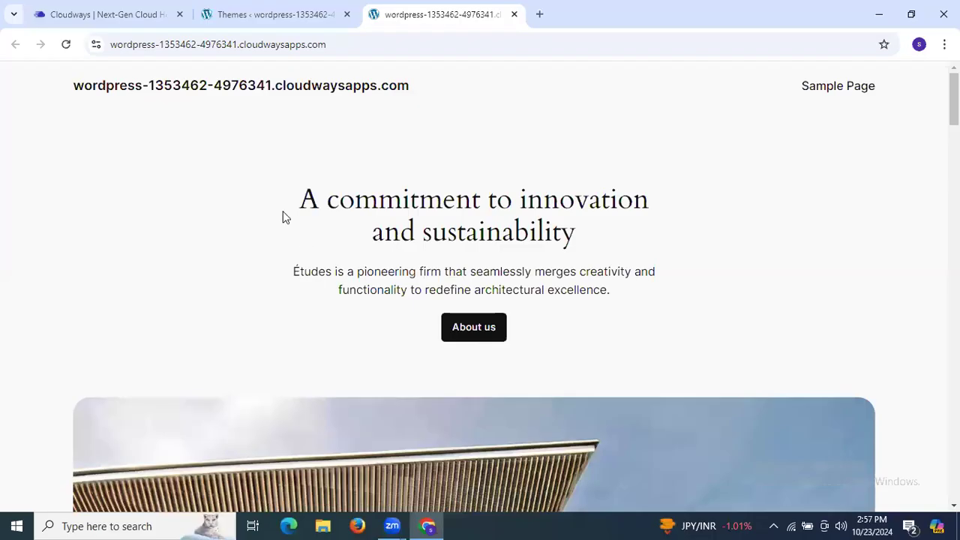
click(278, 16)
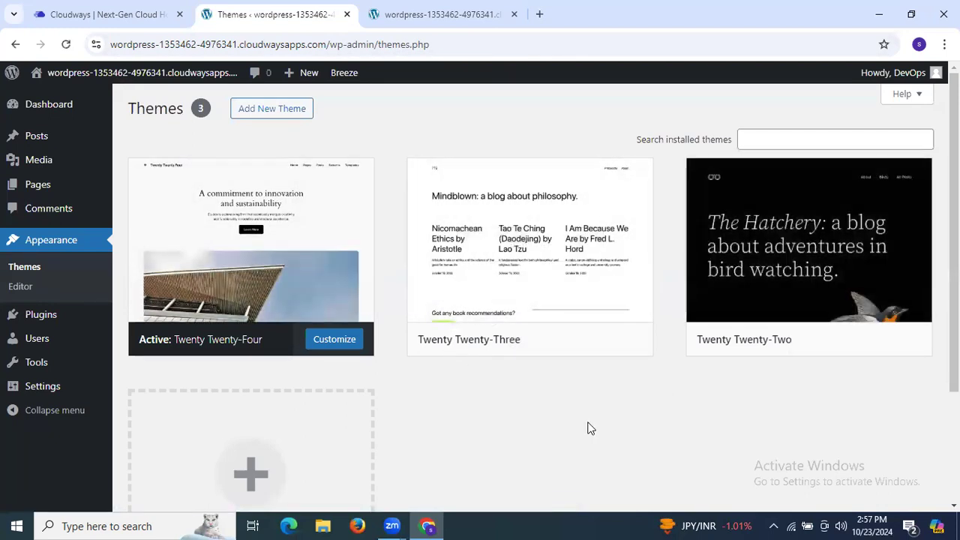
scroll(590, 427, down, 2)
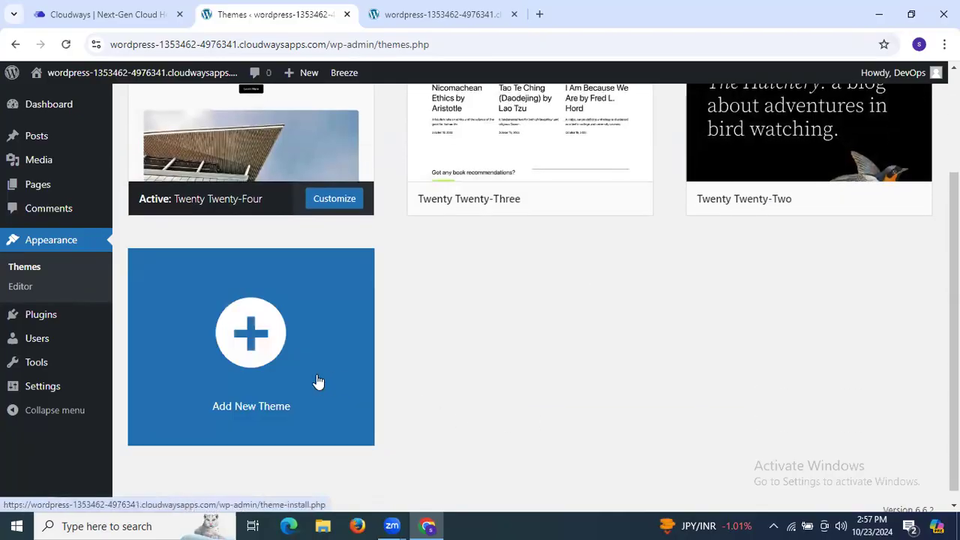
scroll(318, 382, up, 2)
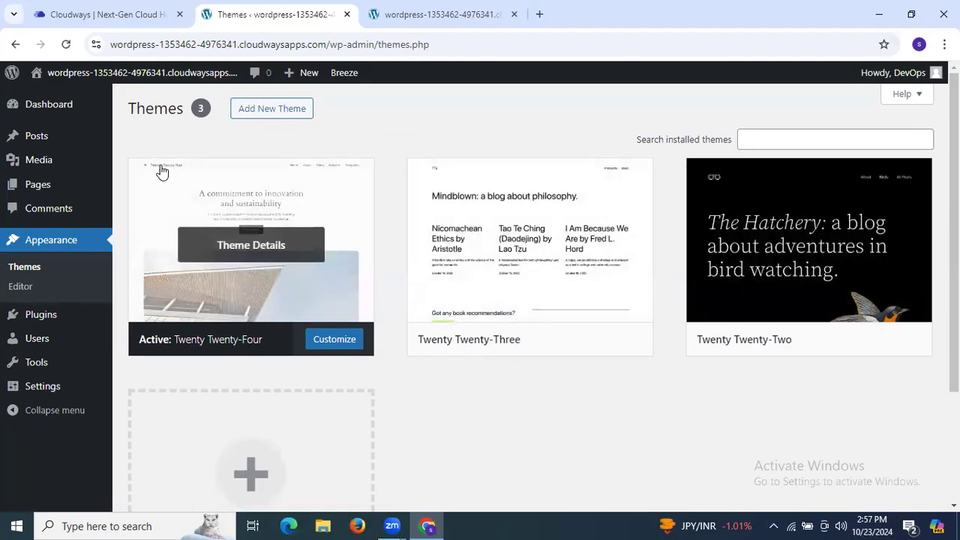
Step: Switch back to Cloudways and look through the Monitoring and Application Security options of the Testing application
click(154, 17)
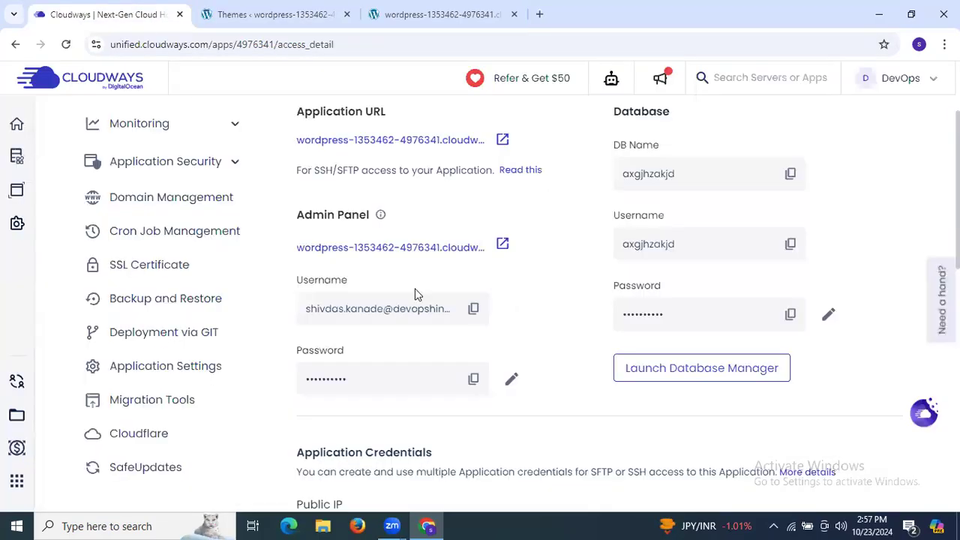
scroll(197, 240, up, 2)
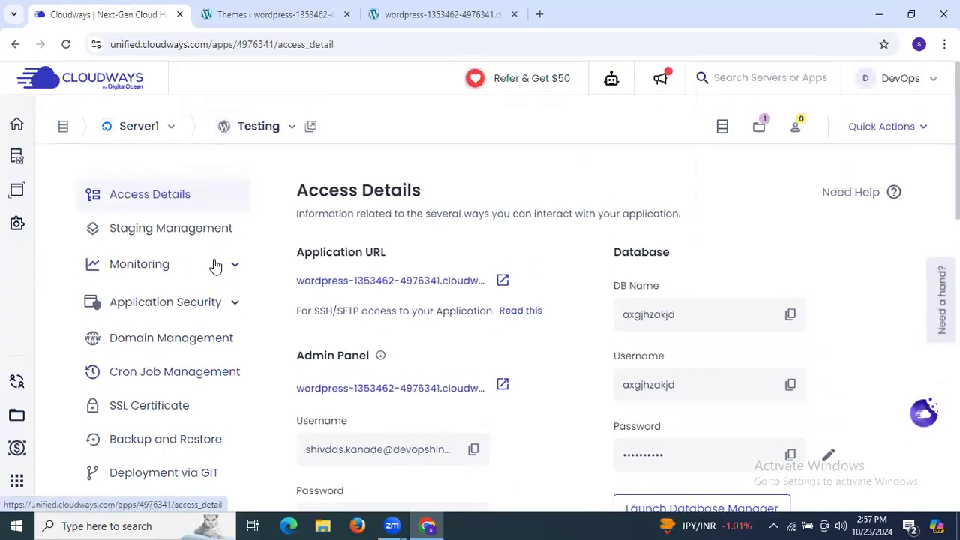
click(234, 268)
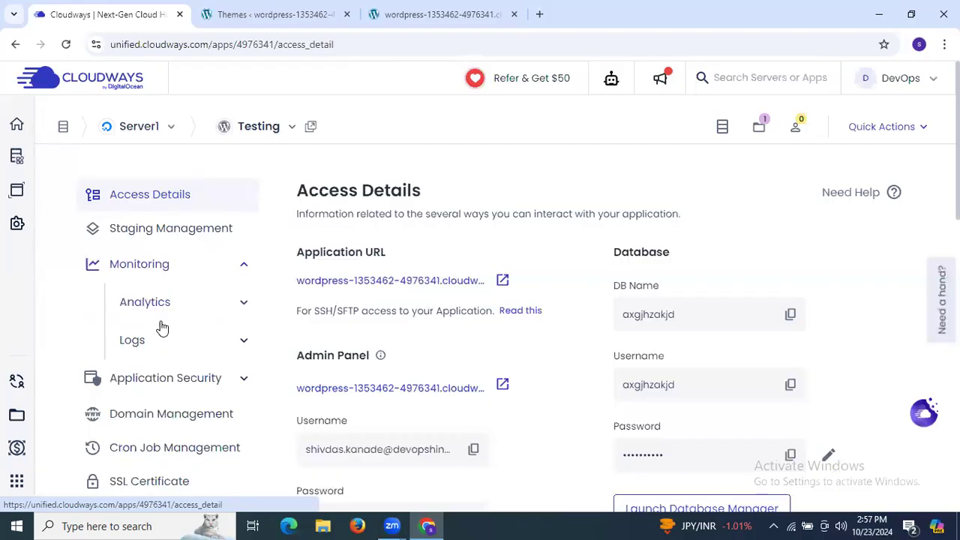
scroll(162, 328, down, 2)
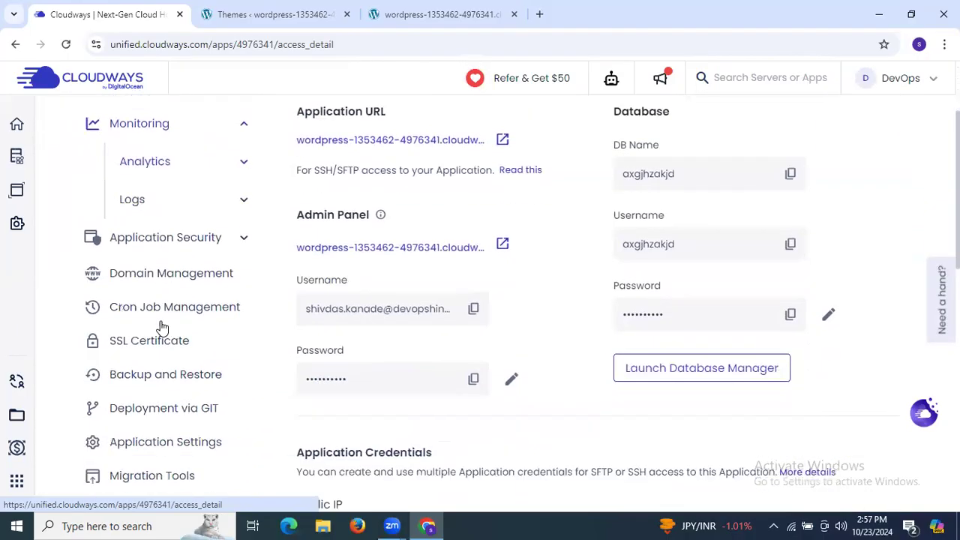
click(244, 239)
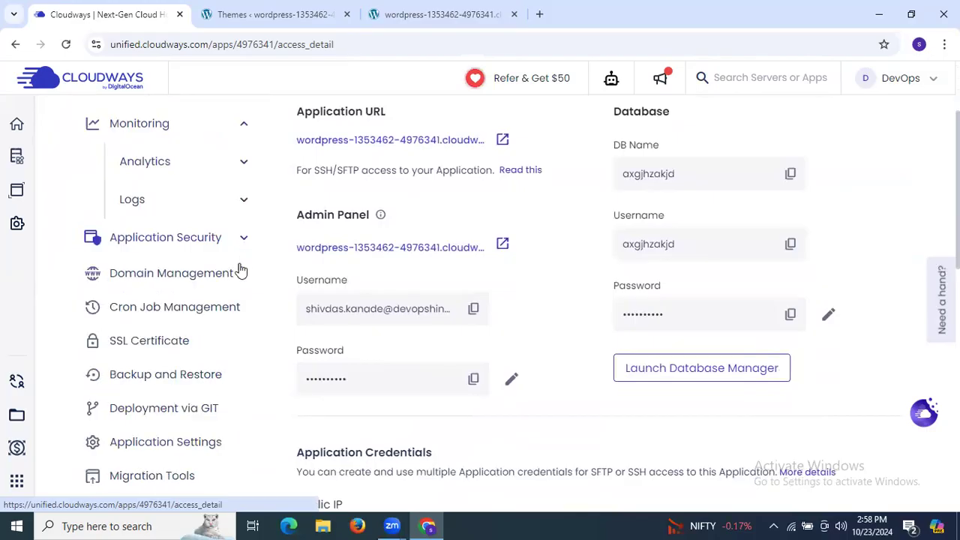
Step: Examine the Domain Management page of the Testing application and its domain list
click(195, 280)
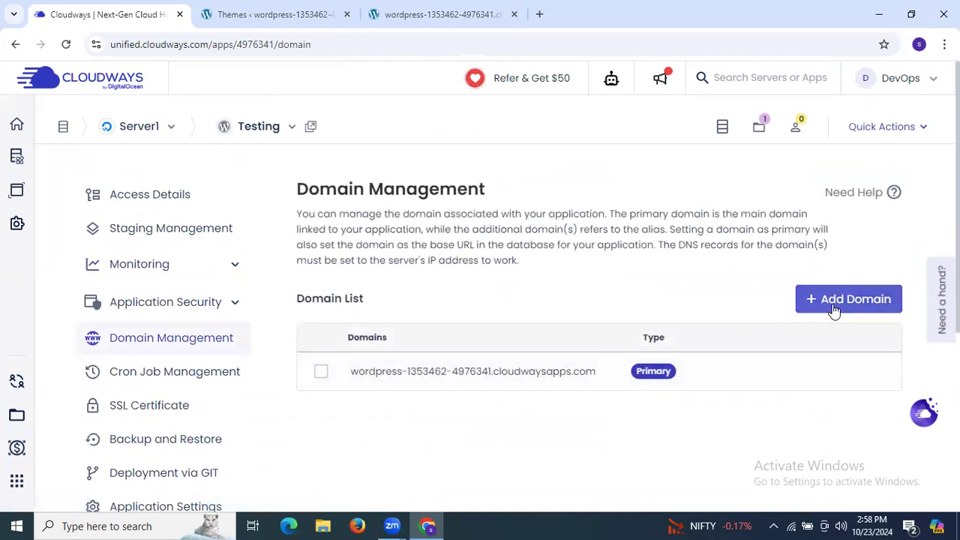
scroll(788, 409, down, 1)
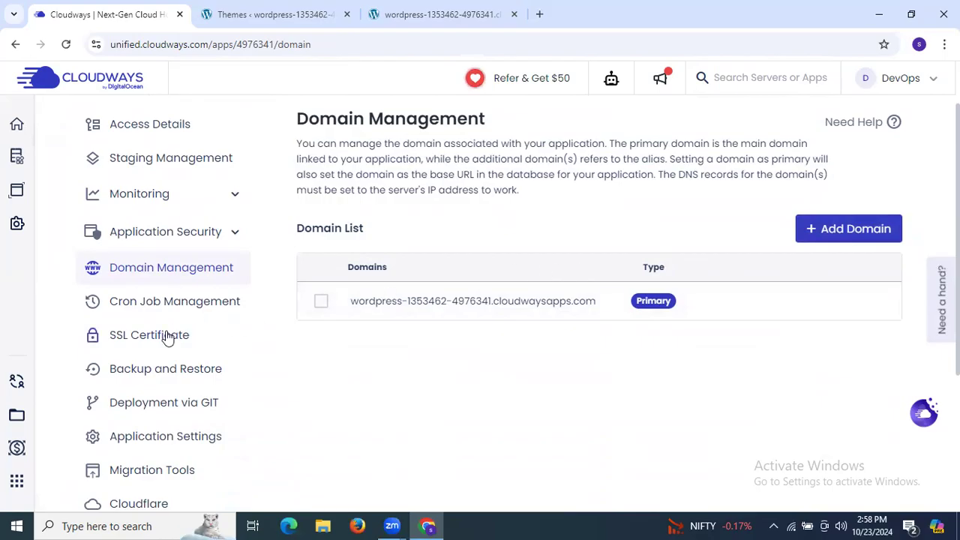
scroll(176, 343, down, 1)
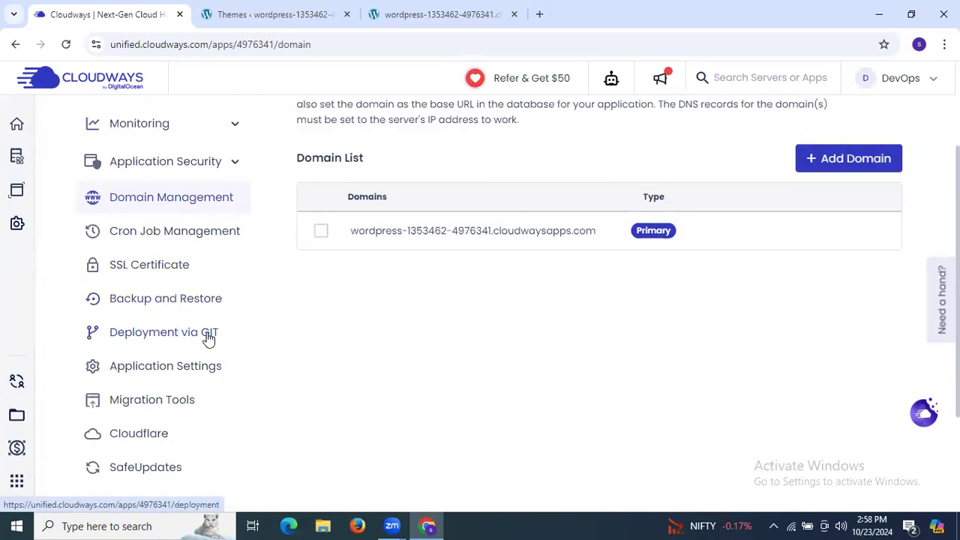
Step: Review the general Application Settings of the Testing application, including folder, webroot, permissions and cache options
click(149, 367)
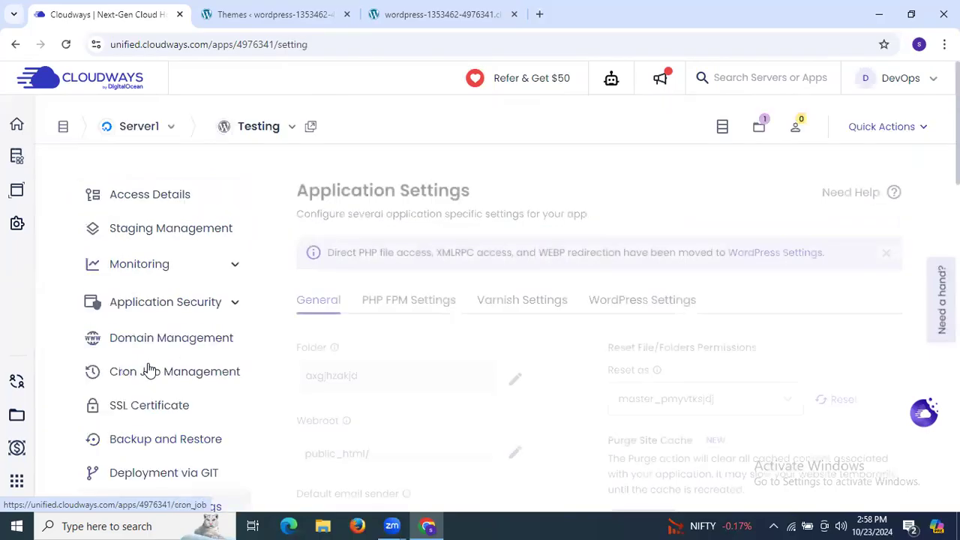
scroll(533, 368, down, 2)
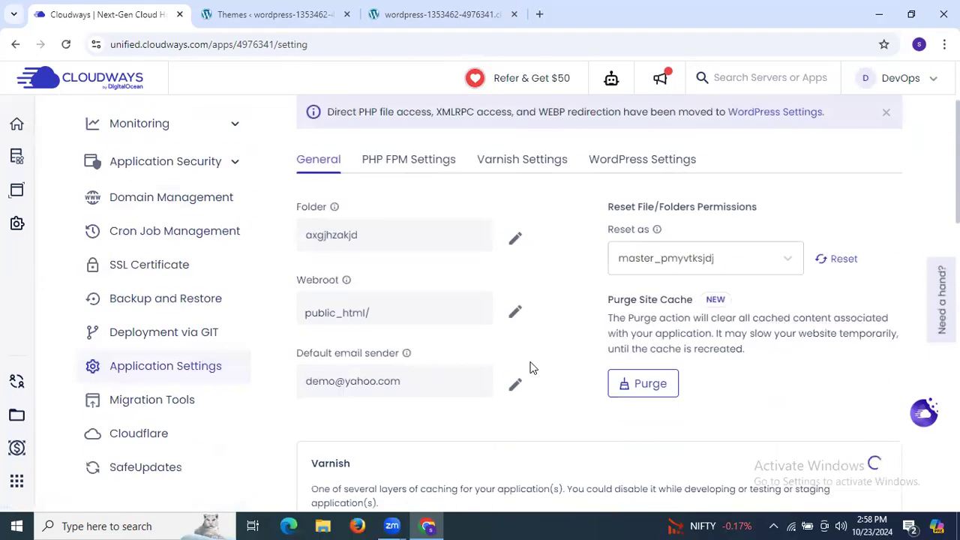
scroll(529, 368, down, 2)
scroll(529, 367, up, 2)
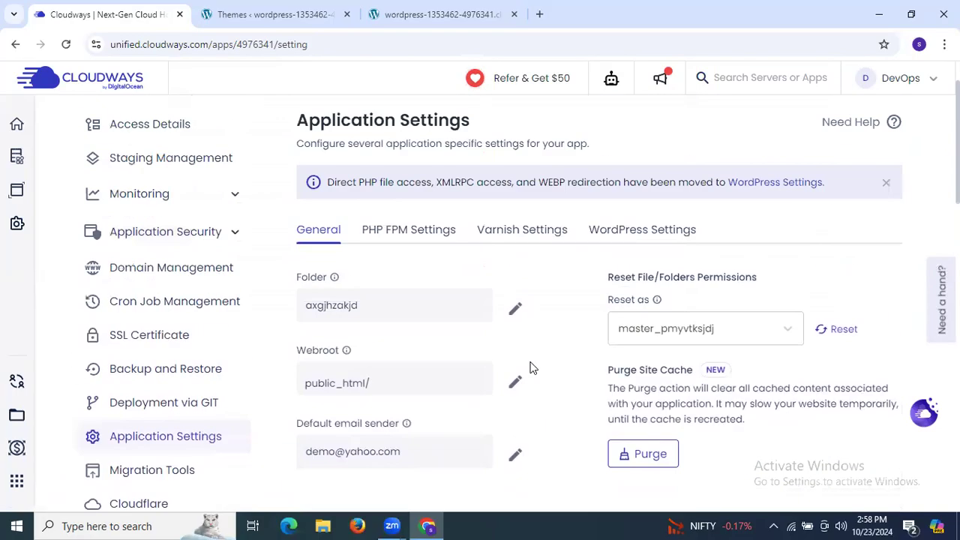
scroll(203, 360, up, 1)
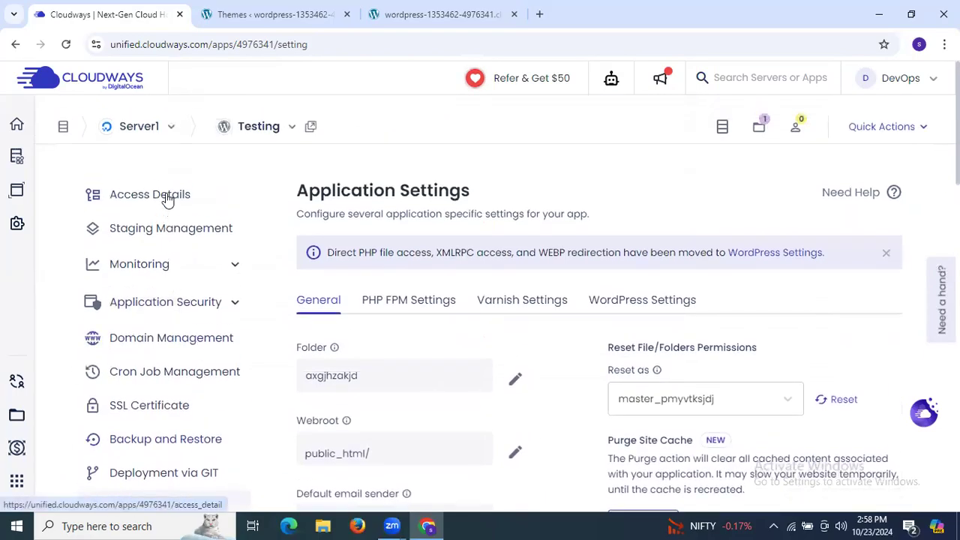
Step: Return to the Testing application's access details and check the server and application selectors
click(166, 196)
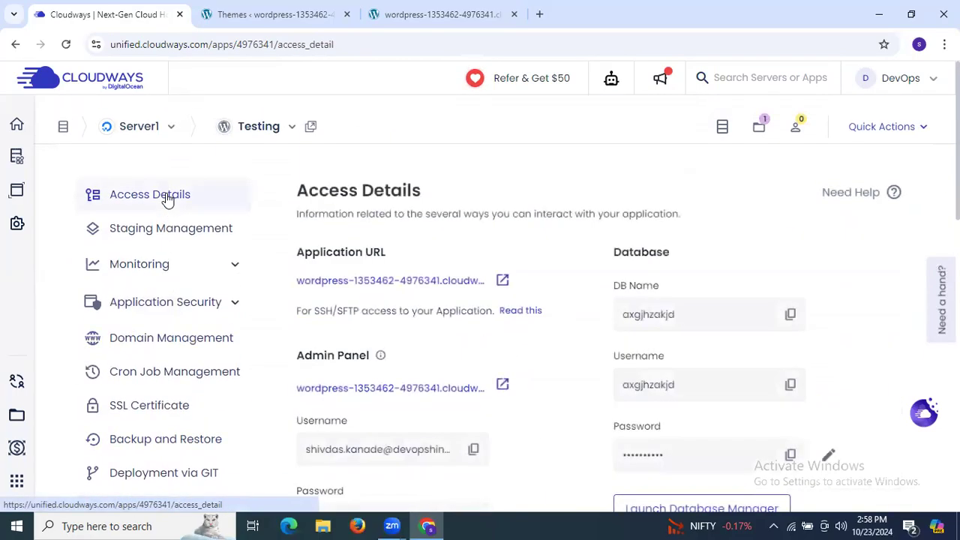
click(174, 131)
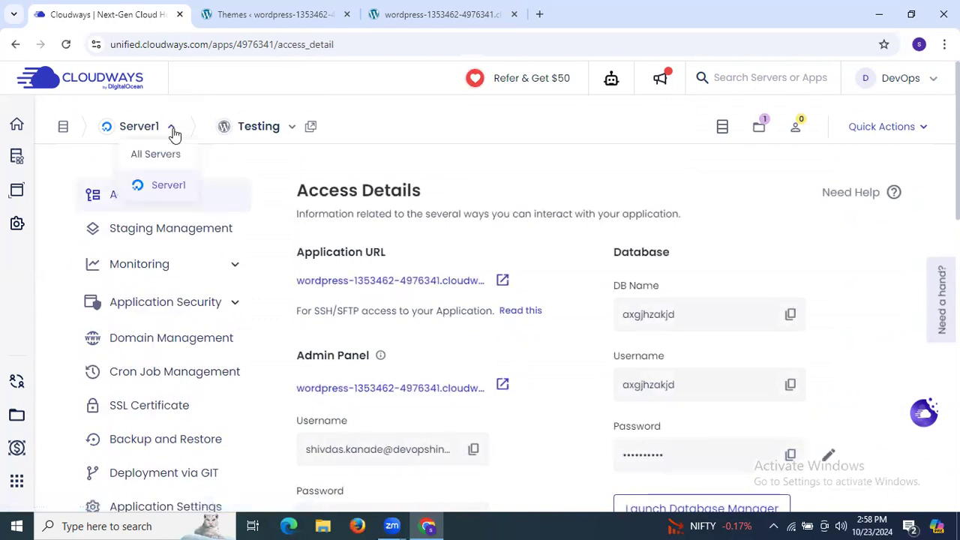
click(291, 129)
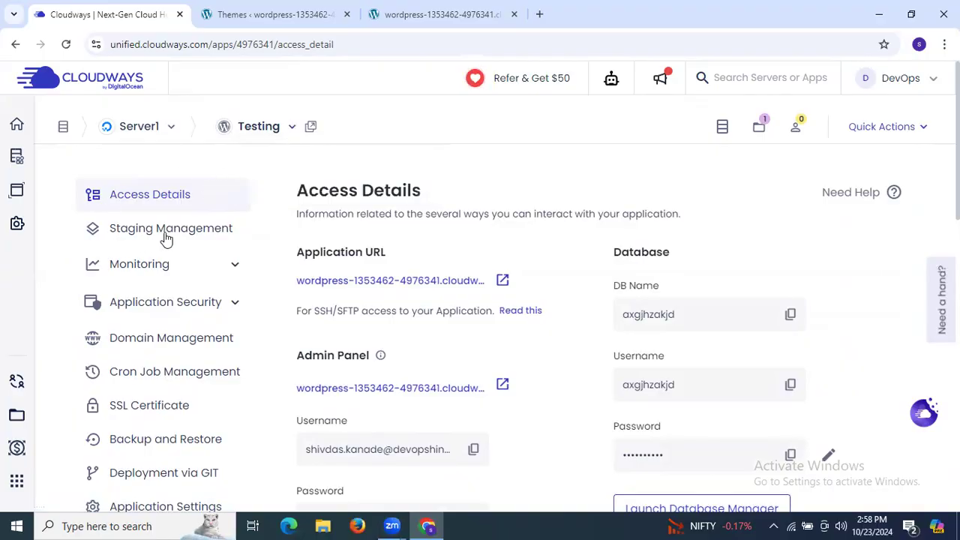
Step: Go to the Cloudways home page and open the list of all servers
click(16, 124)
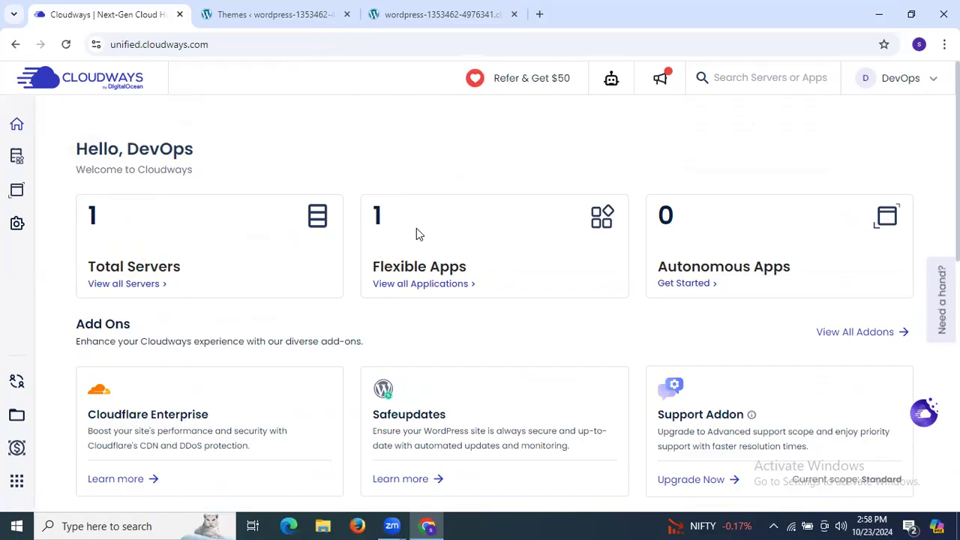
click(123, 284)
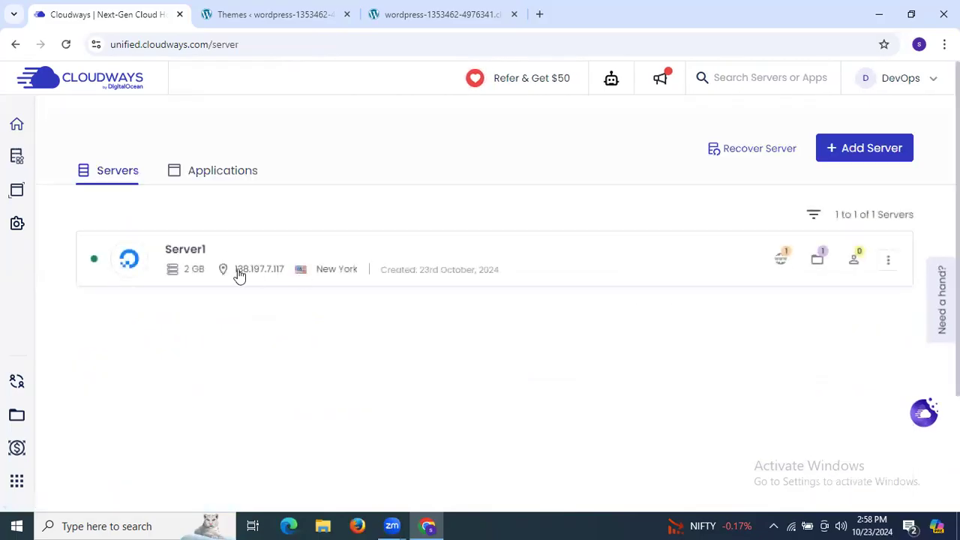